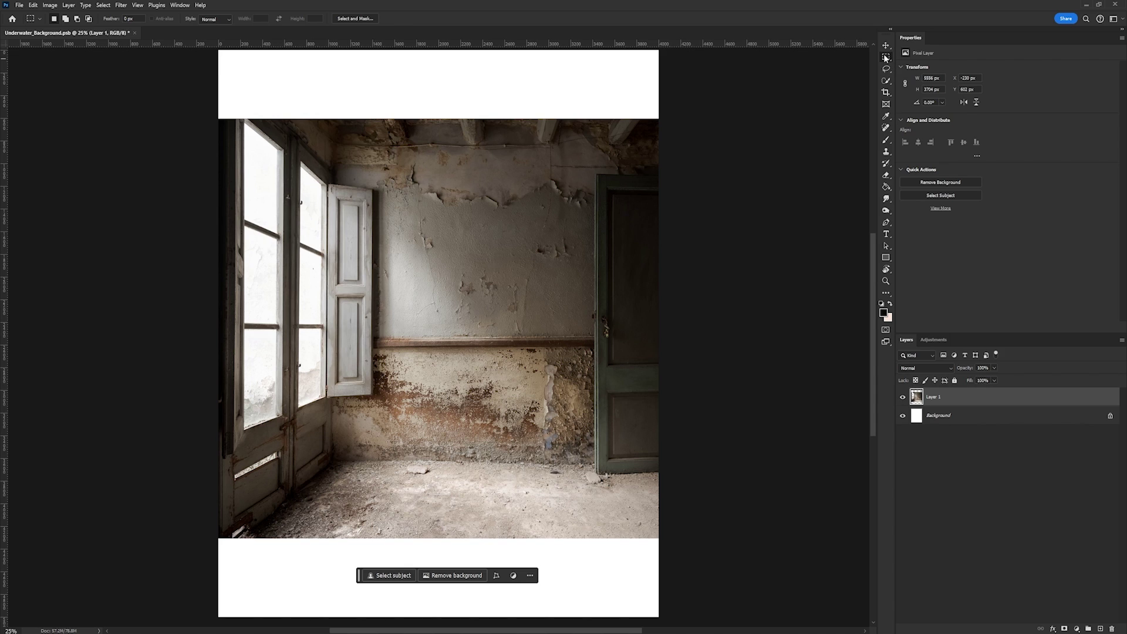
# Fill the blank strip above the room photo using Generative Fill without a prompt and choose the second variation
pyautogui.moveTo(218, 50); pyautogui.dragTo(672, 126)
pyautogui.click(390, 576)
pyautogui.click(556, 576)
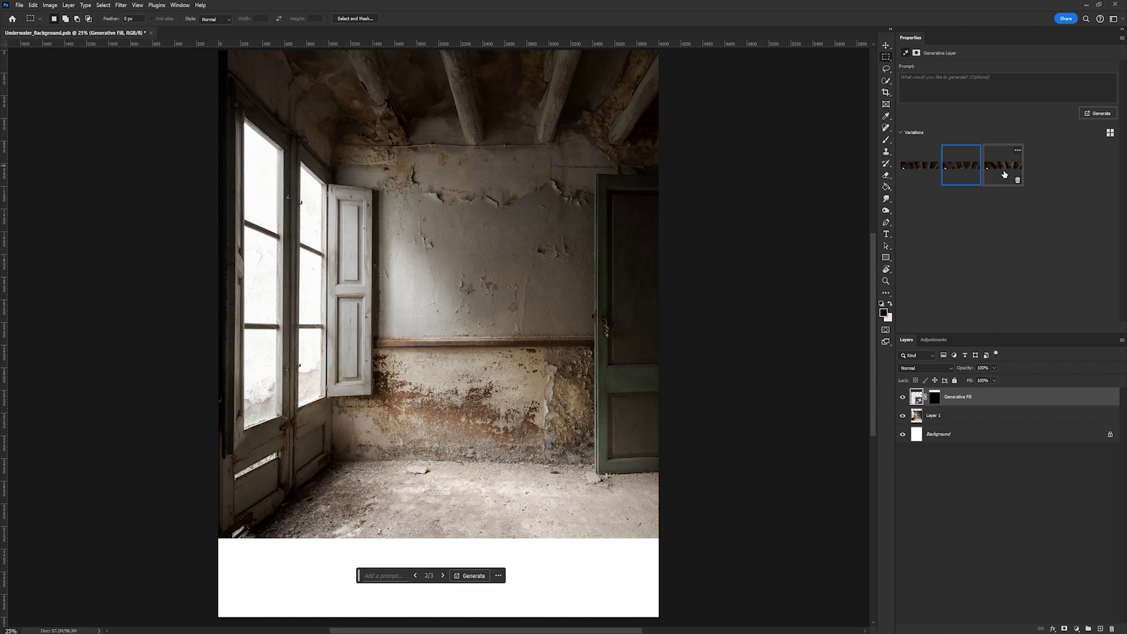
pyautogui.click(1002, 169)
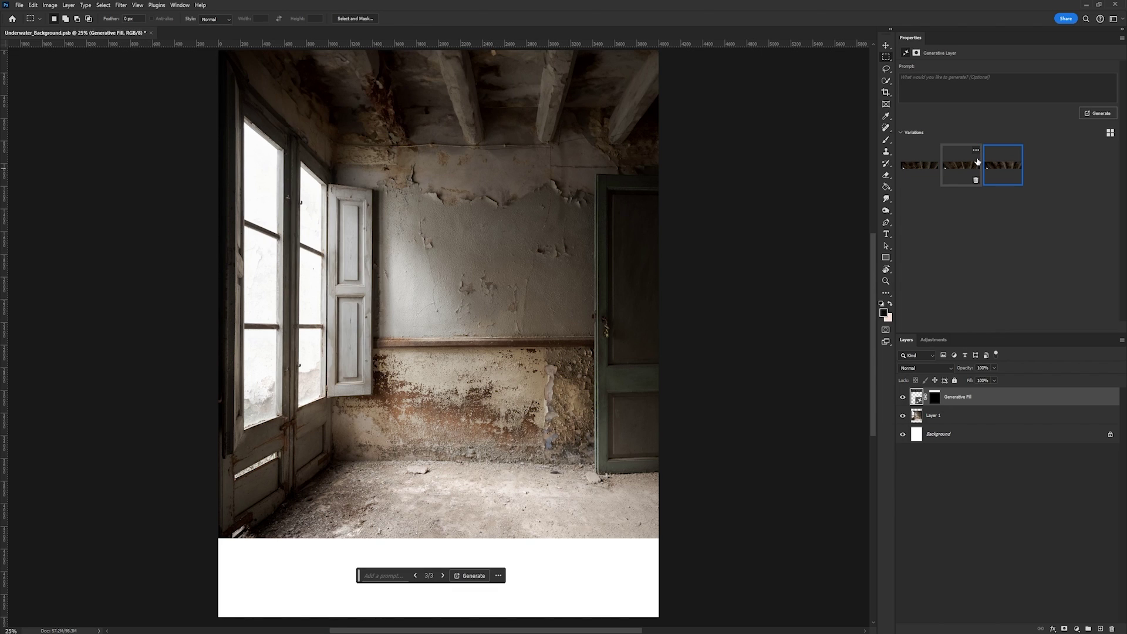
pyautogui.click(962, 169)
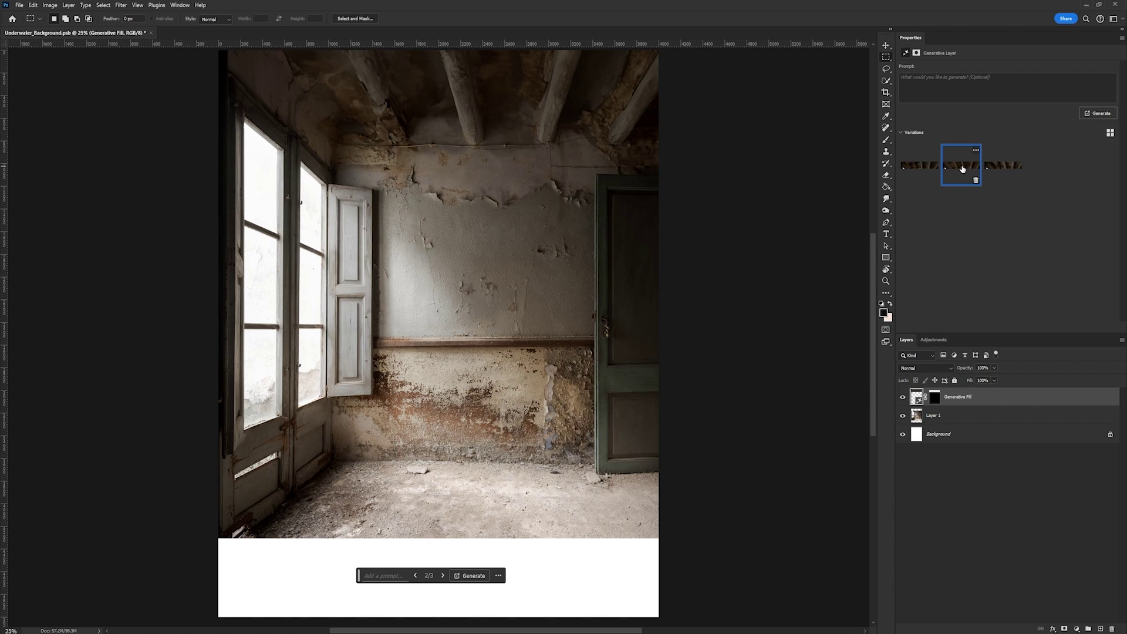
# Outline the floor and blank strip below it with the Lasso, generate "hardwood floor" there and choose the third variation
pyautogui.press('l')
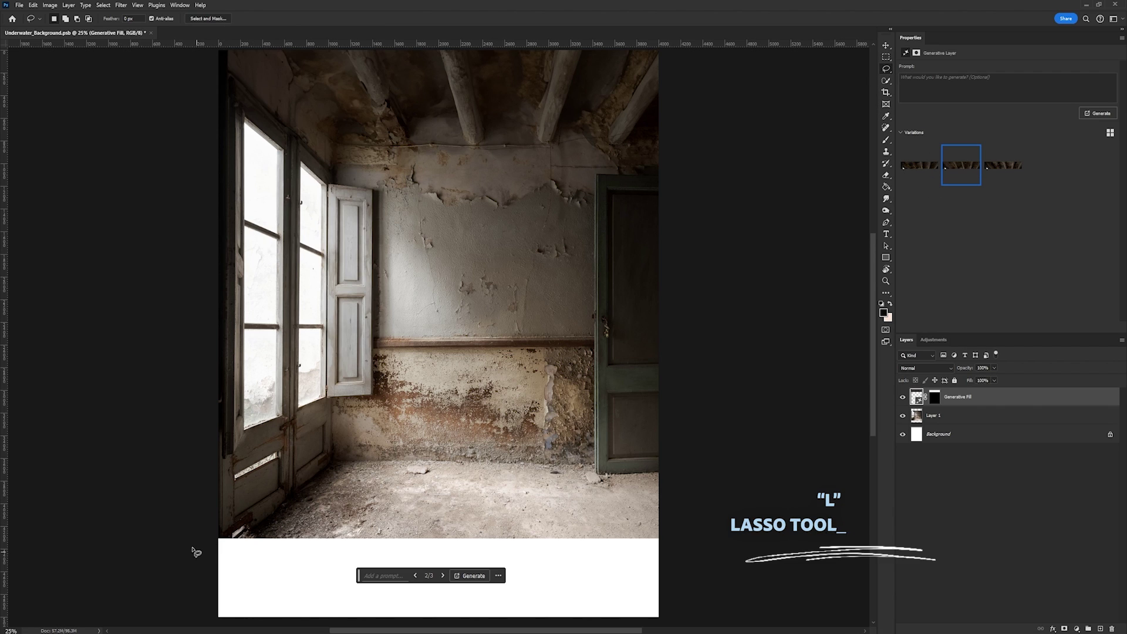
pyautogui.moveTo(223, 530)
pyautogui.mouseDown()
pyautogui.moveTo(254, 524)
pyautogui.moveTo(336, 457)
pyautogui.moveTo(595, 455)
pyautogui.moveTo(664, 469)
pyautogui.moveTo(678, 622)
pyautogui.moveTo(214, 617)
pyautogui.moveTo(219, 534)
pyautogui.mouseUp()
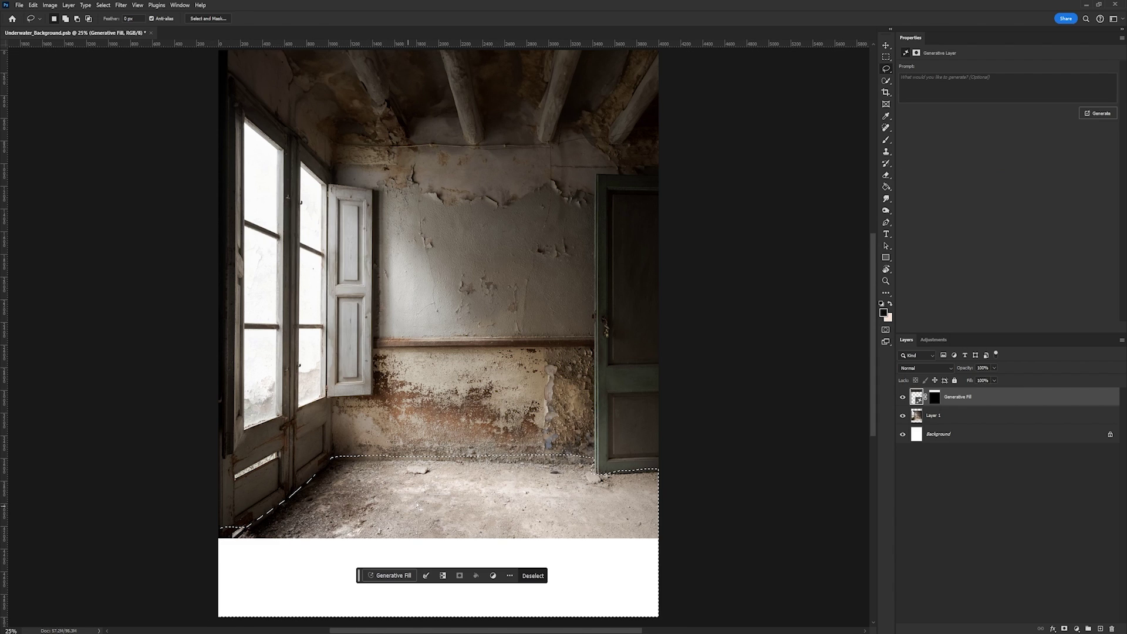
pyautogui.click(389, 575)
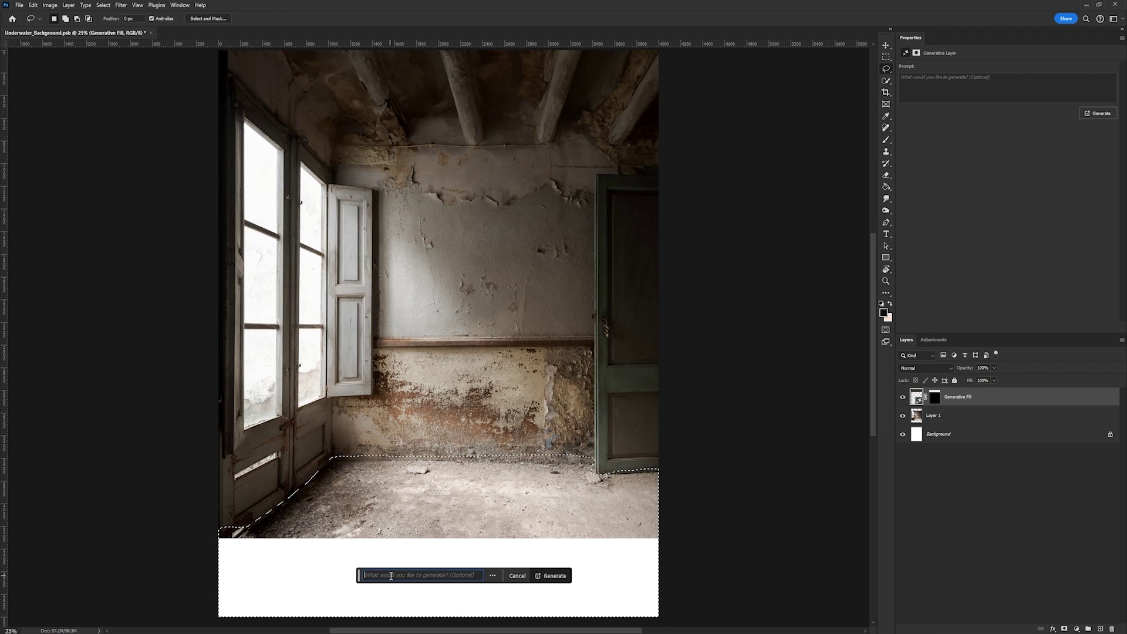
pyautogui.write('hardw')
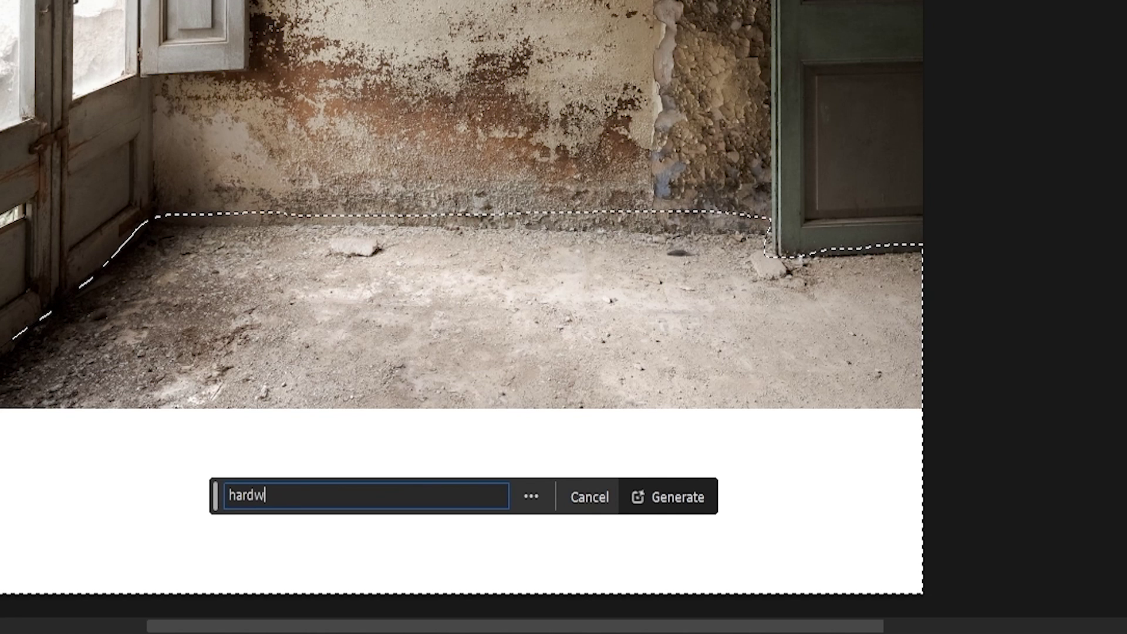
pyautogui.write('ood floor')
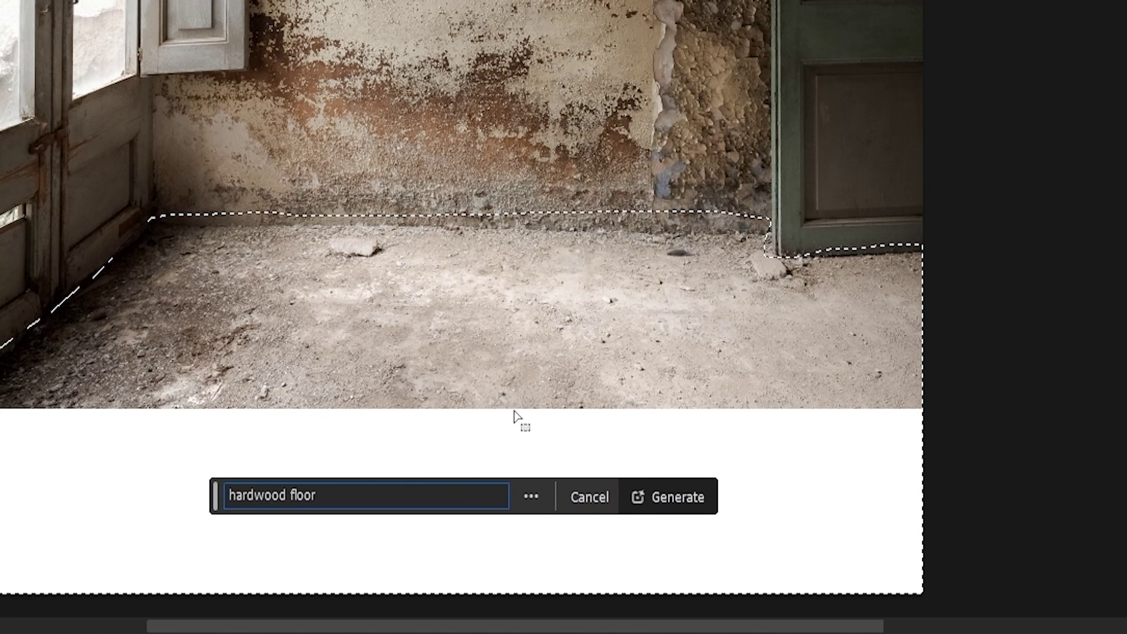
pyautogui.click(680, 502)
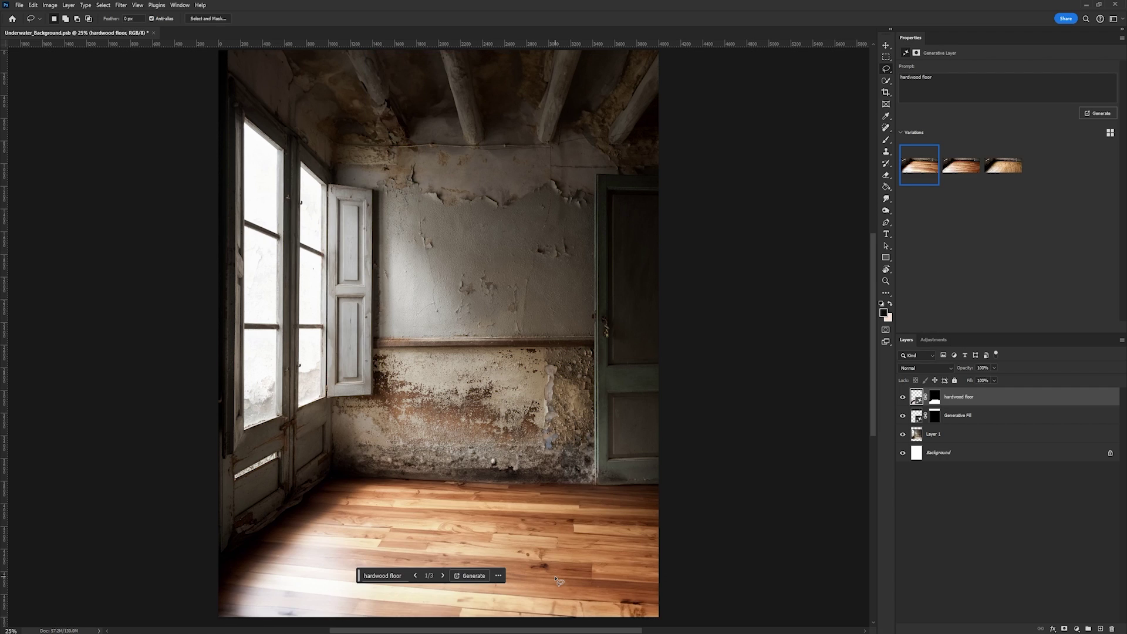
pyautogui.click(947, 173)
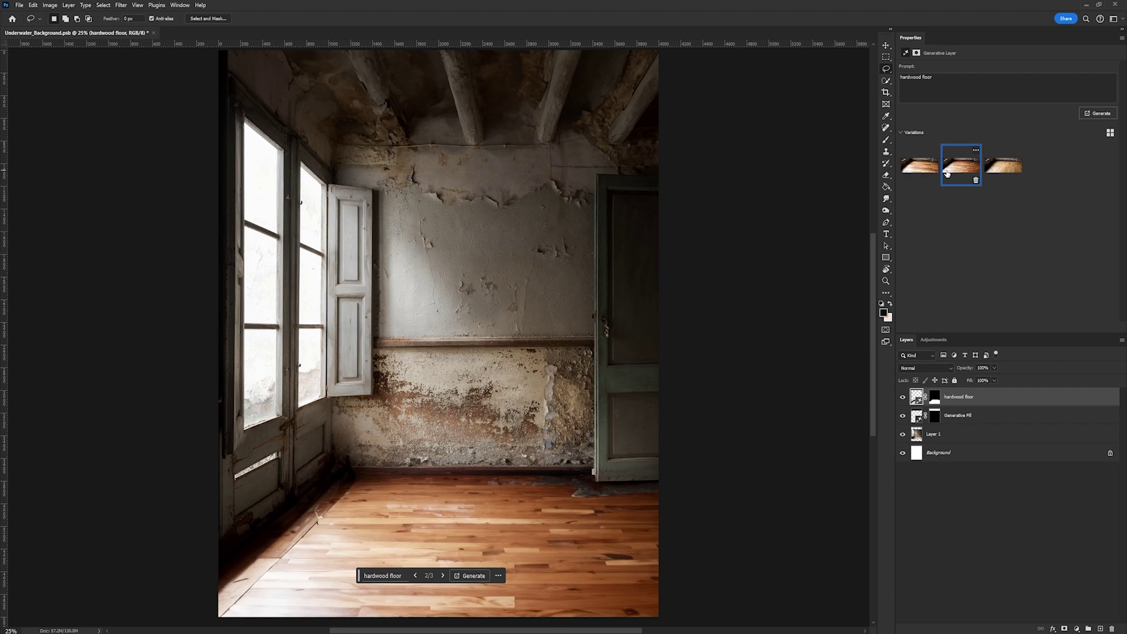
pyautogui.click(992, 172)
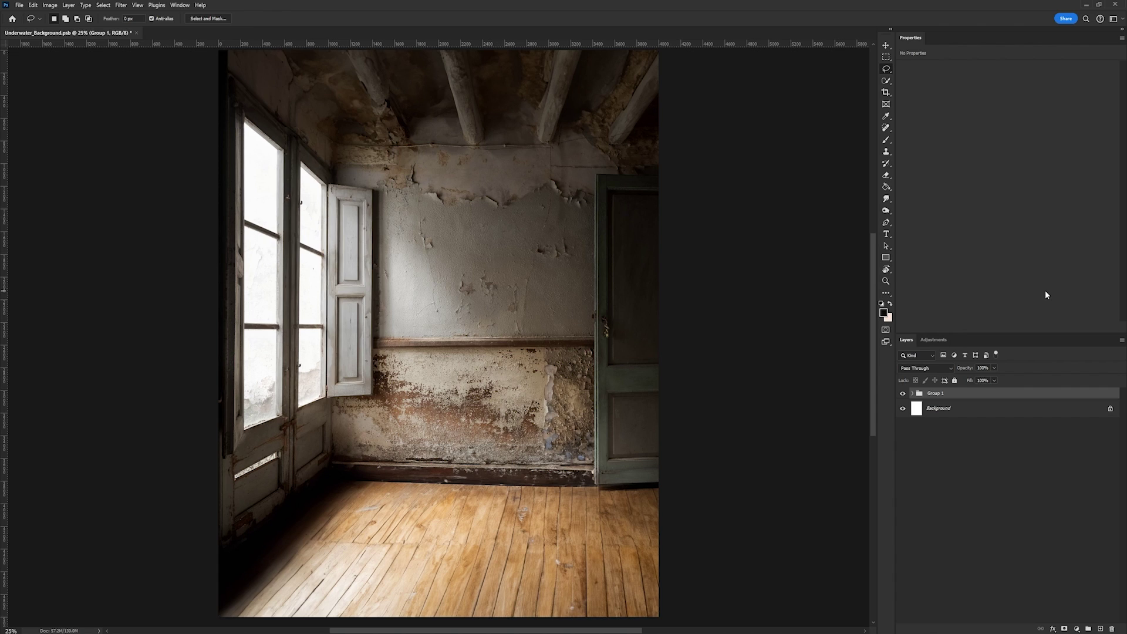
# Add a Brightness/Contrast adjustment clipped to Group 1, set brightness to -70 and compare it with the adjustment hidden
pyautogui.click(1079, 628)
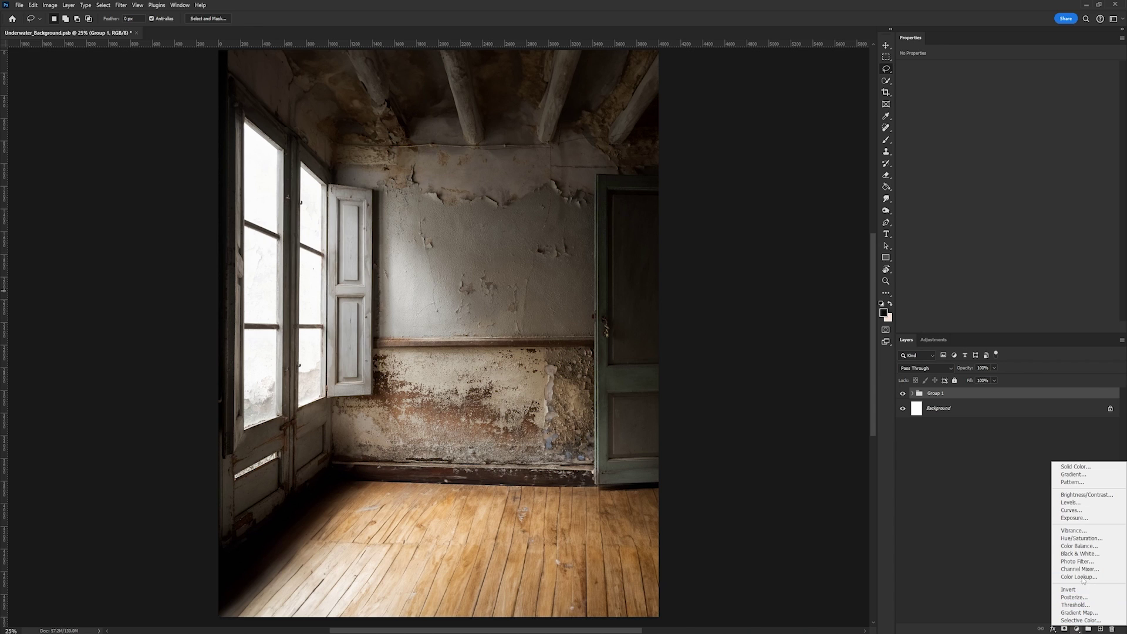
pyautogui.click(1083, 494)
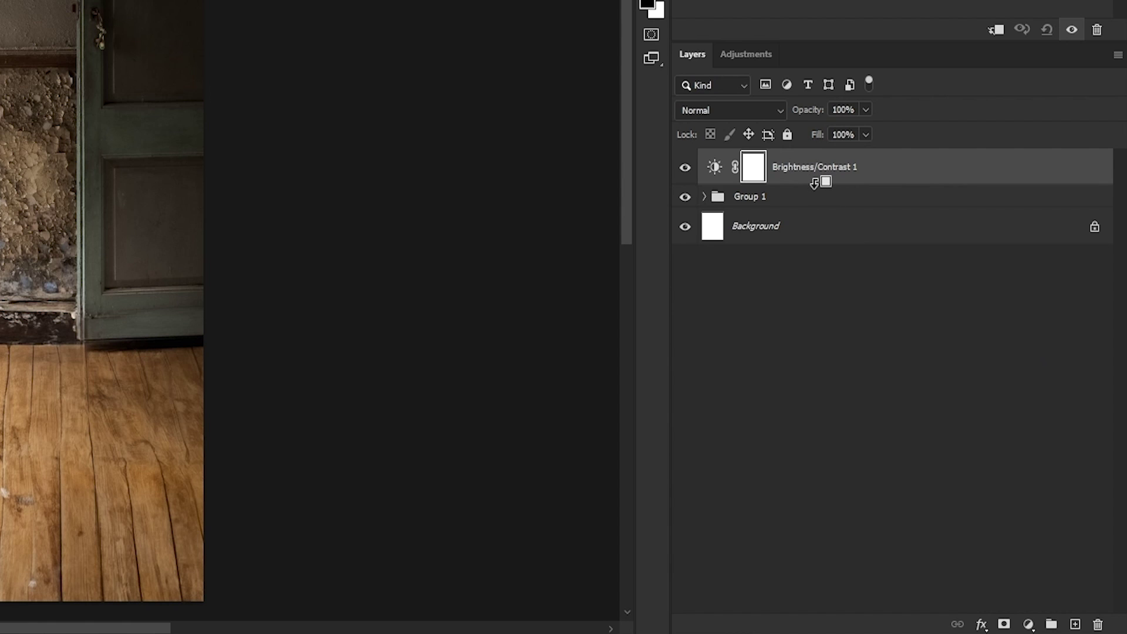
pyautogui.keyDown('alt'); pyautogui.click(968, 405); pyautogui.keyUp('alt')
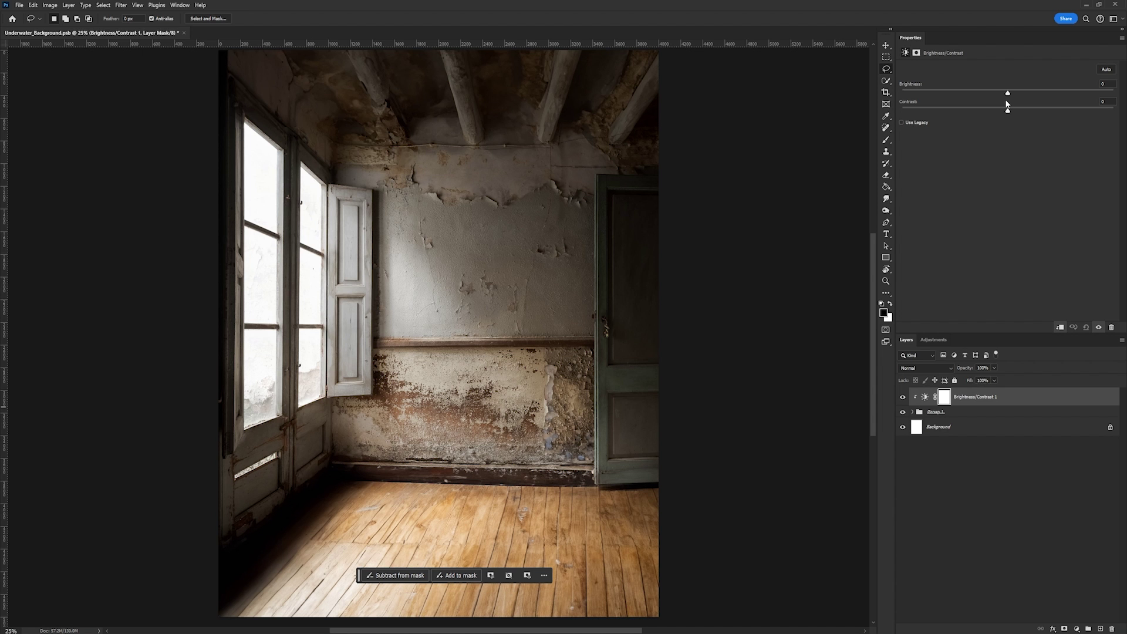
pyautogui.moveTo(1008, 93); pyautogui.dragTo(960, 91)
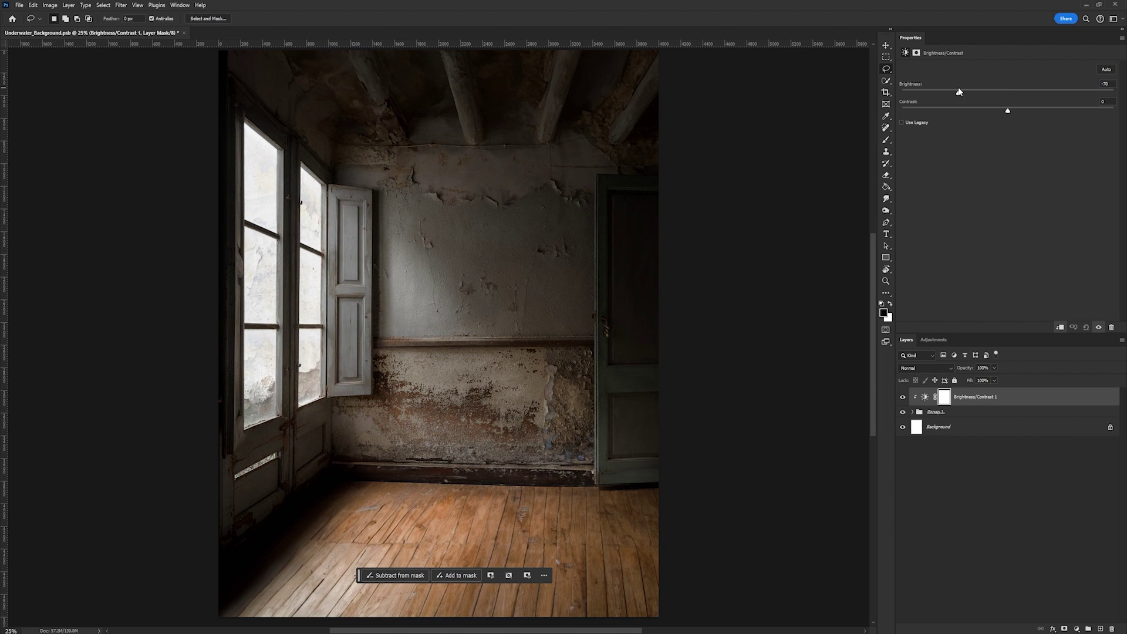
pyautogui.click(904, 399)
pyautogui.click(903, 399)
# Paint black on the Brightness/Contrast mask with a Soft Round brush at 20% opacity, diagonally between the window and the floor
pyautogui.click(946, 399)
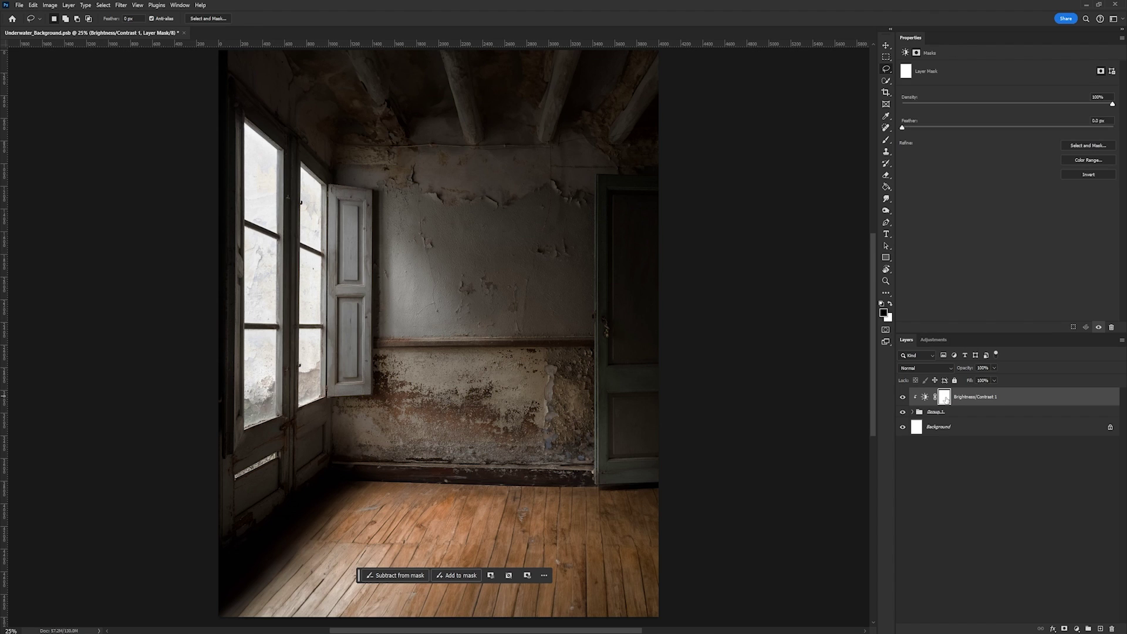
pyautogui.press('b')
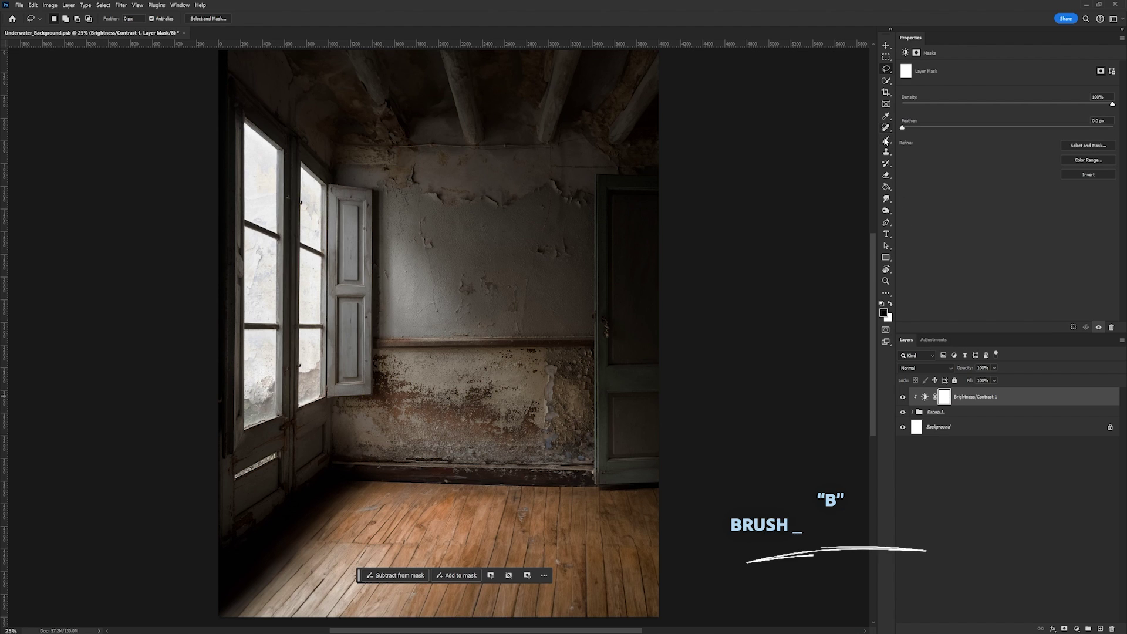
pyautogui.rightClick(378, 366)
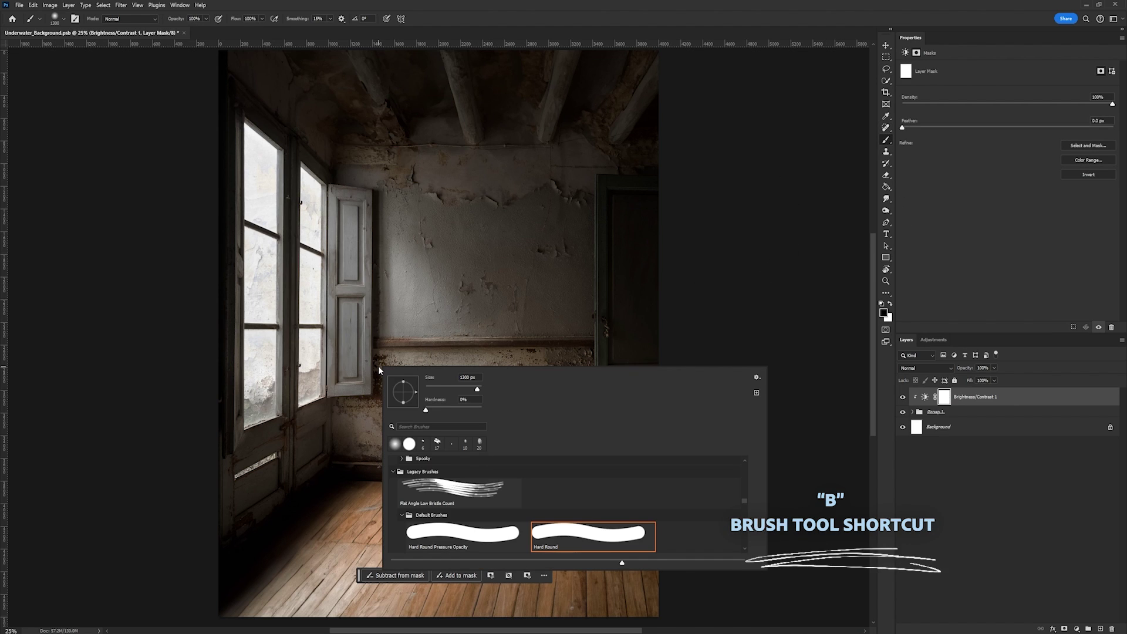
pyautogui.scroll(-3, 580, 530)
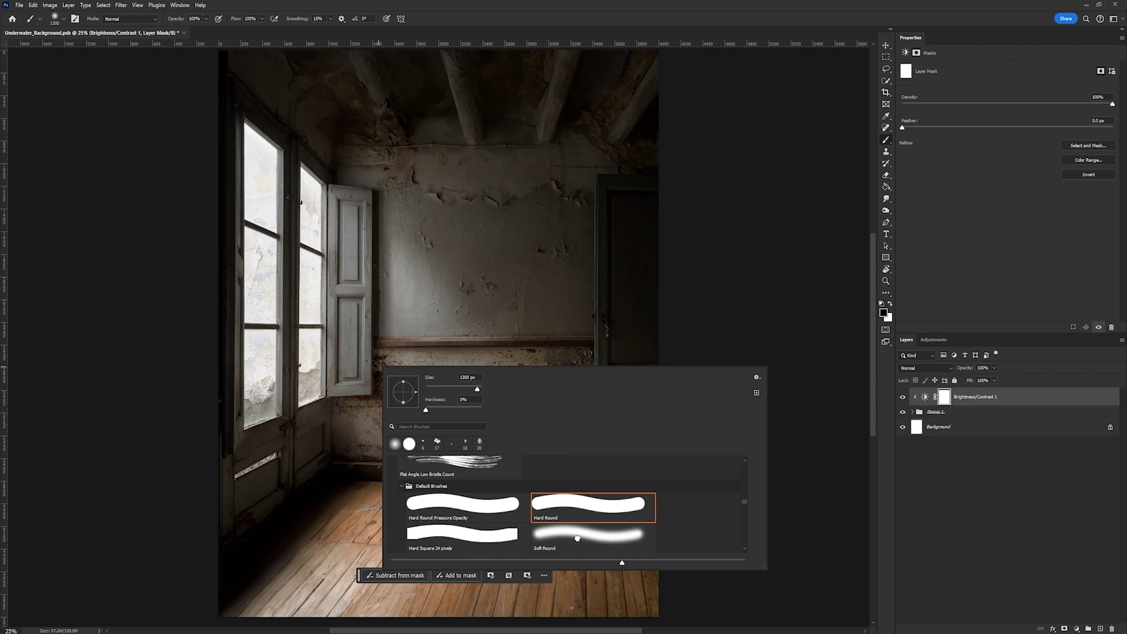
pyautogui.click(579, 533)
pyautogui.press('Return')
pyautogui.moveTo(240, 31); pyautogui.dragTo(213, 37)
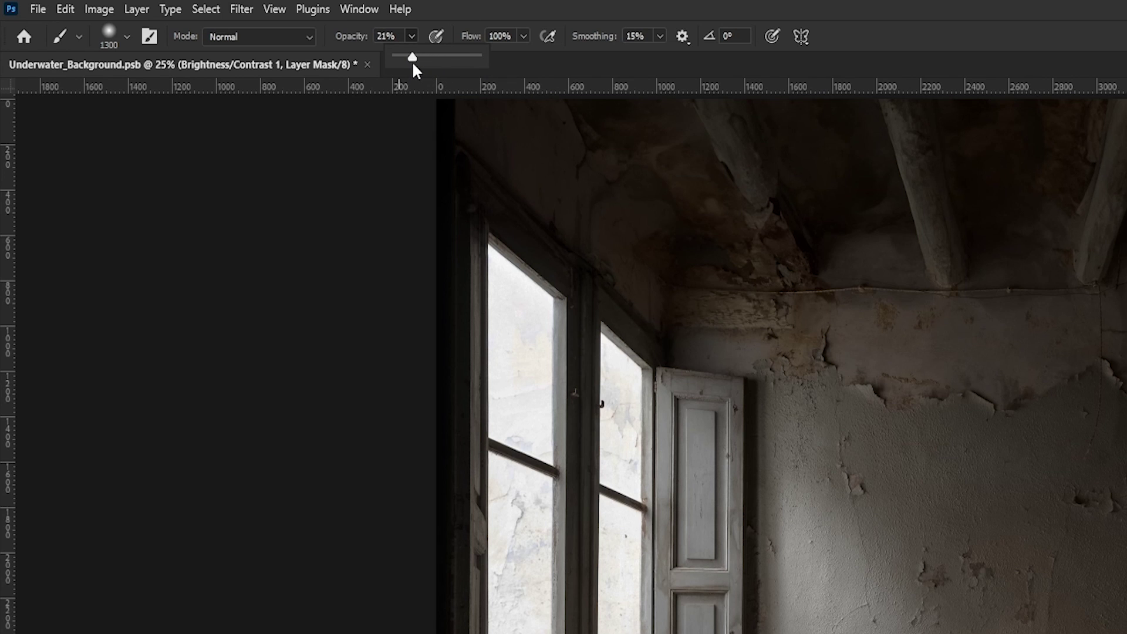
pyautogui.moveTo(411, 63); pyautogui.dragTo(412, 62)
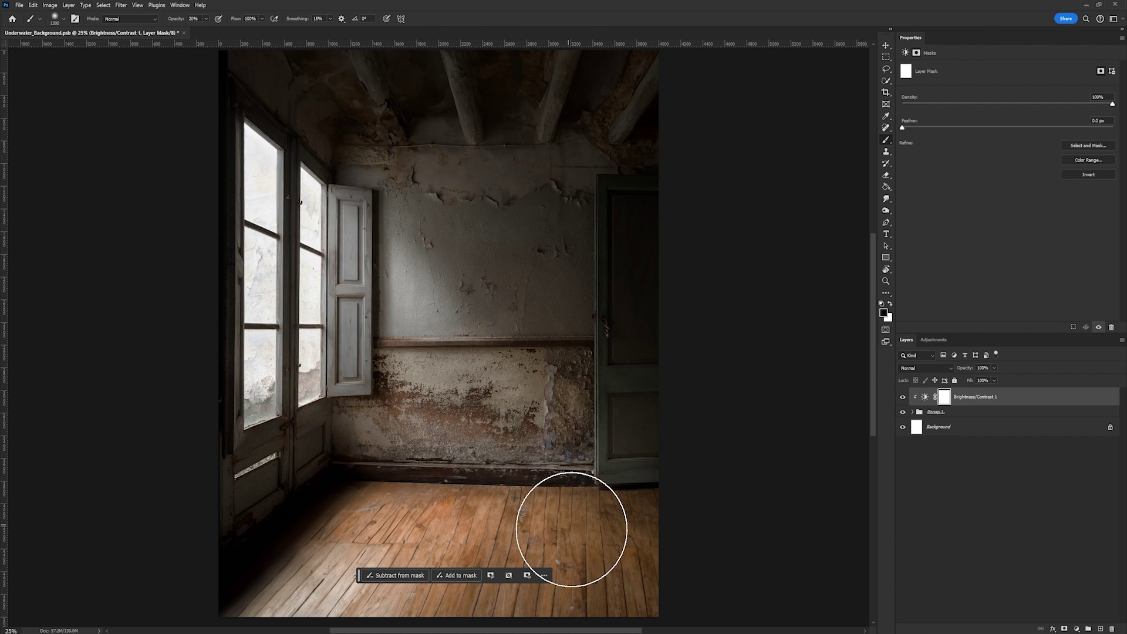
pyautogui.moveTo(572, 529)
pyautogui.mouseDown()
pyautogui.moveTo(509, 367)
pyautogui.moveTo(581, 538)
pyautogui.moveTo(346, 299)
pyautogui.mouseUp()
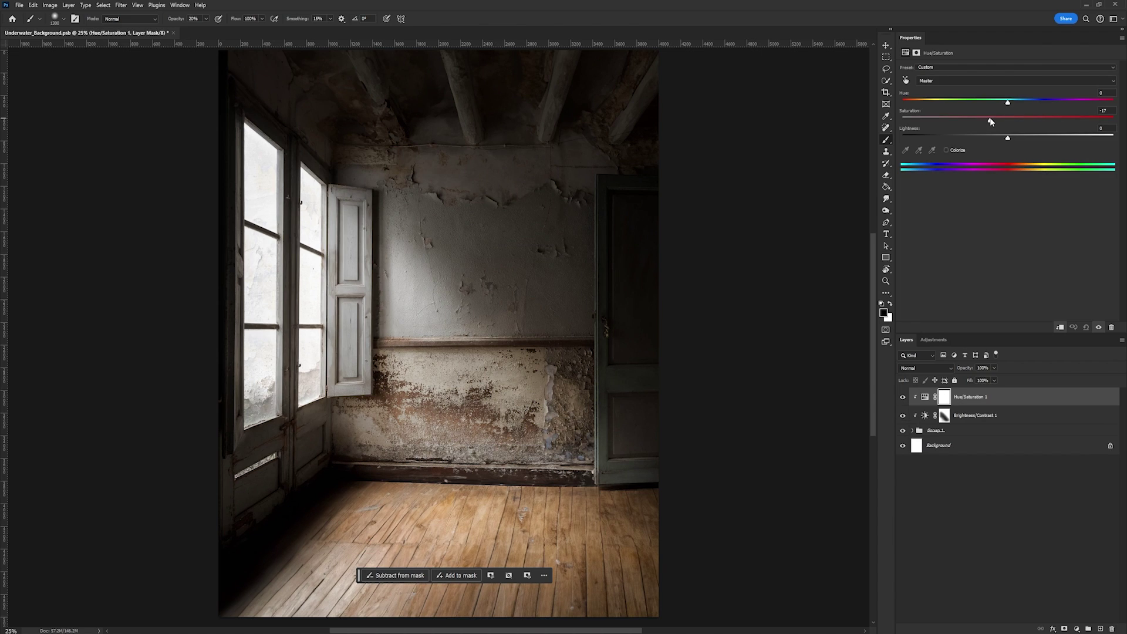
# Set the Hue/Saturation adjustment's saturation to -18 and add a clipped Color Balance adjustment above it
pyautogui.moveTo(991, 121); pyautogui.dragTo(989, 123)
pyautogui.click(1076, 629)
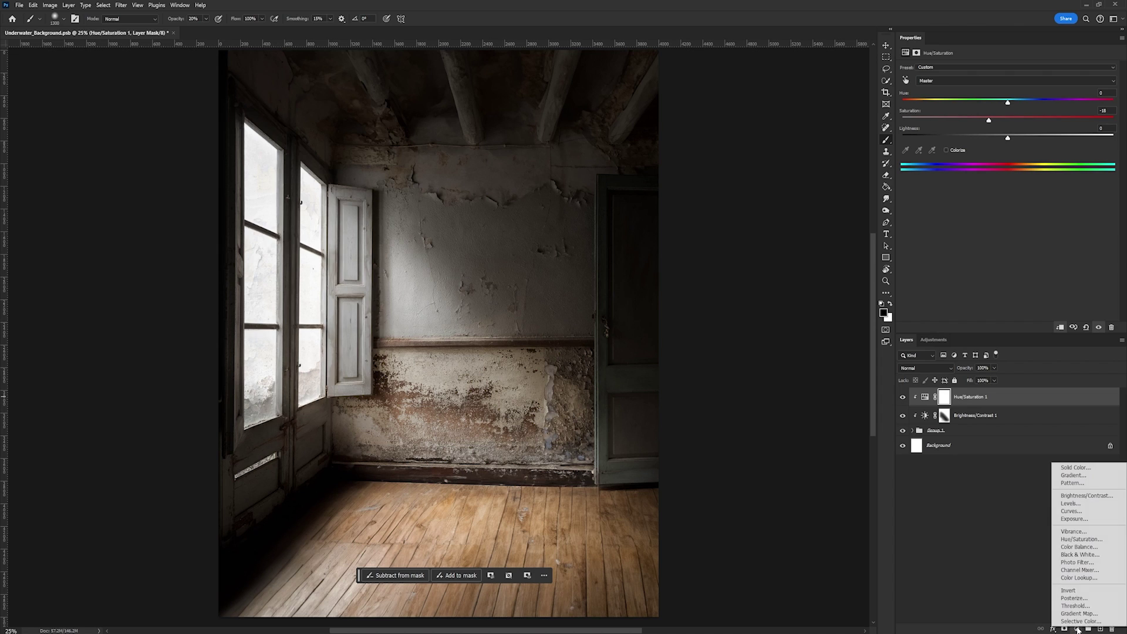
pyautogui.click(1079, 552)
pyautogui.keyDown('alt'); pyautogui.click(972, 406); pyautogui.keyUp('alt')
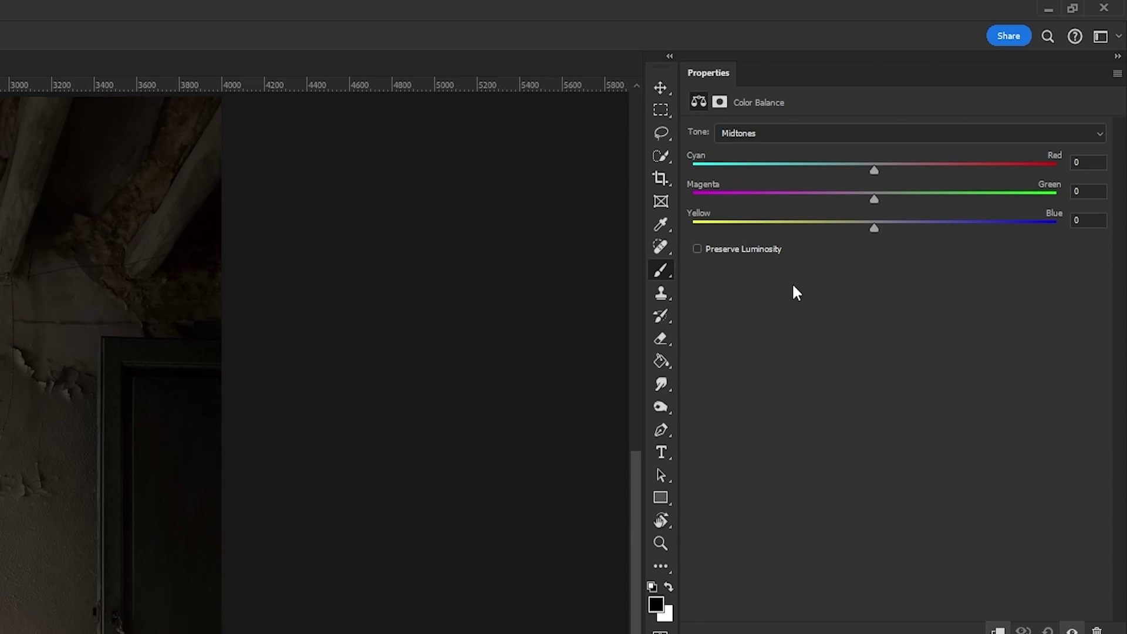
# Set the Color Balance midtones to -70 cyan–red, -8 magenta–green and +8 yellow–blue
pyautogui.moveTo(997, 88); pyautogui.dragTo(939, 96)
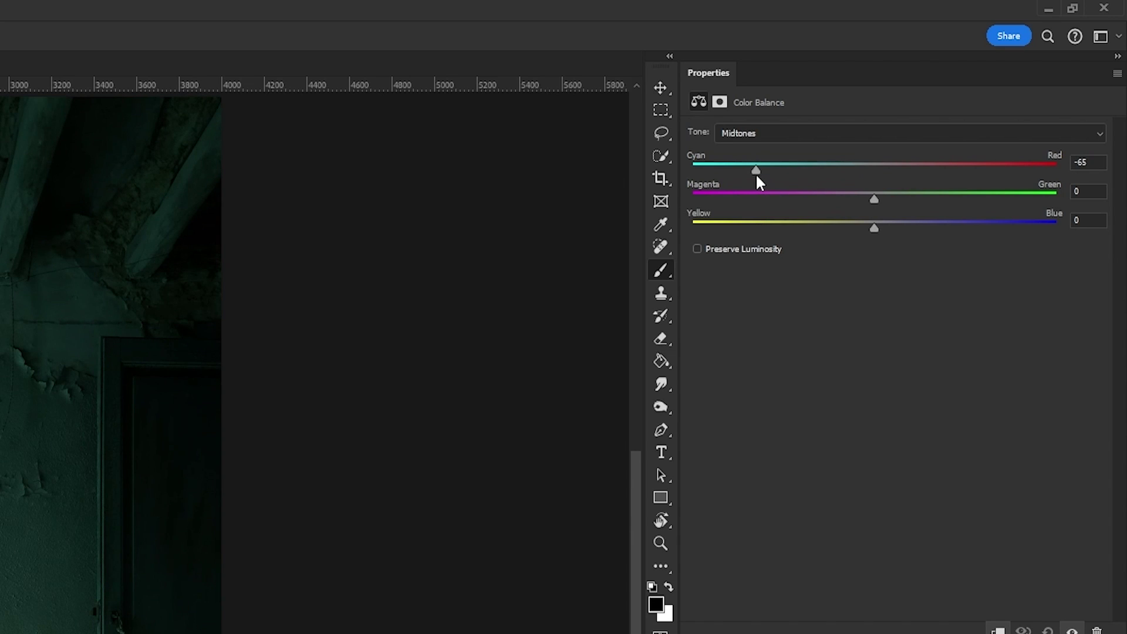
pyautogui.moveTo(752, 171); pyautogui.dragTo(749, 171)
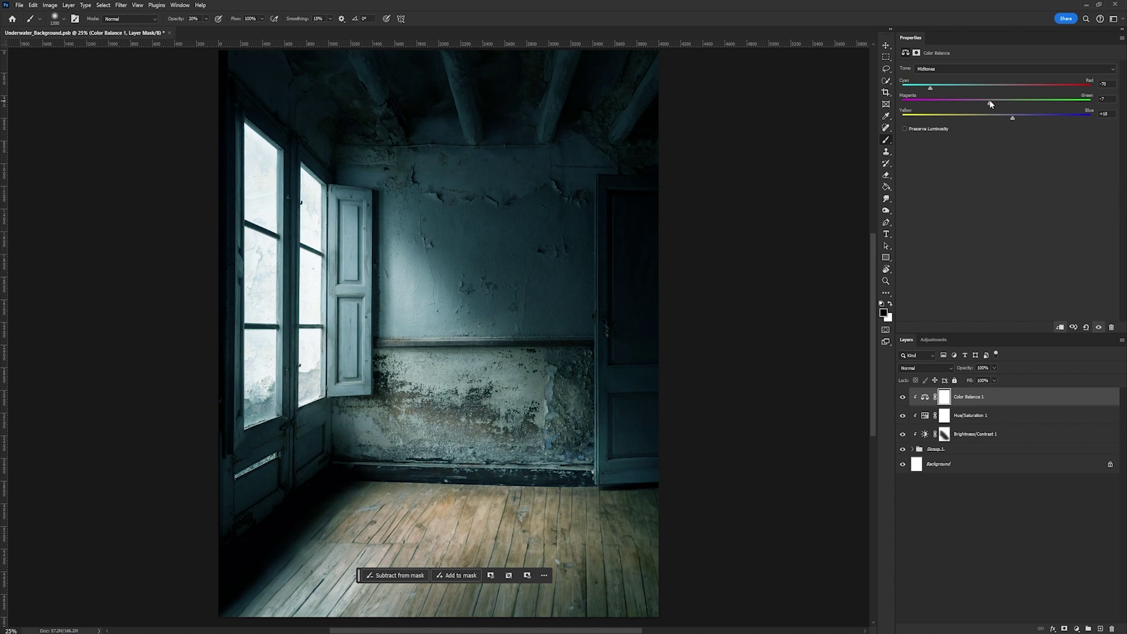
pyautogui.moveTo(990, 104); pyautogui.dragTo(990, 104)
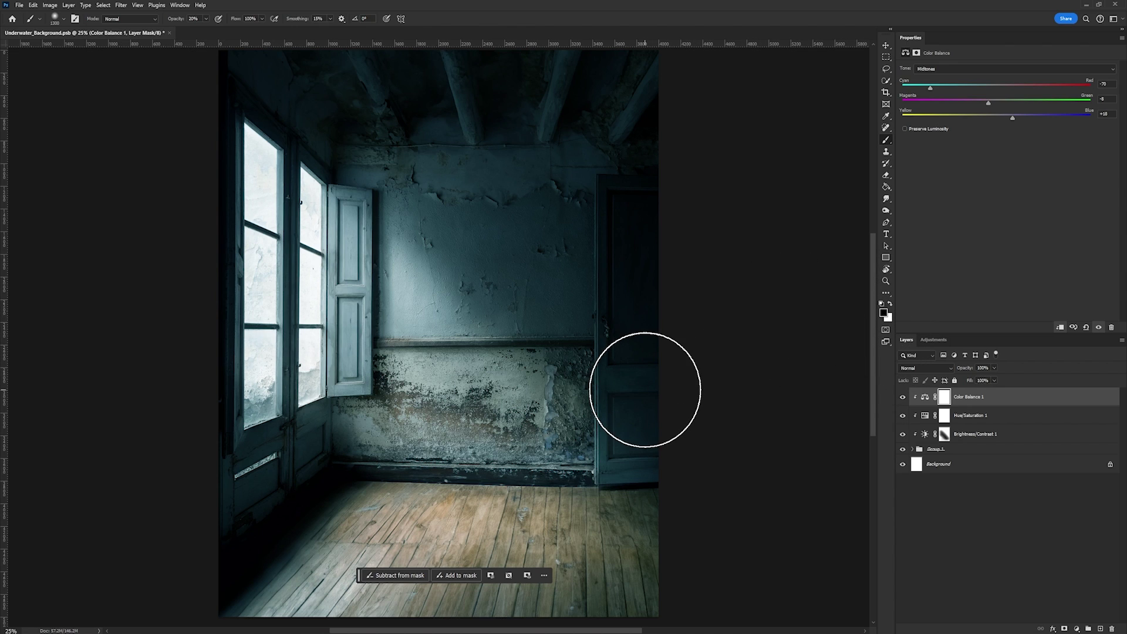
pyautogui.hotkey('ctrl', 'z')
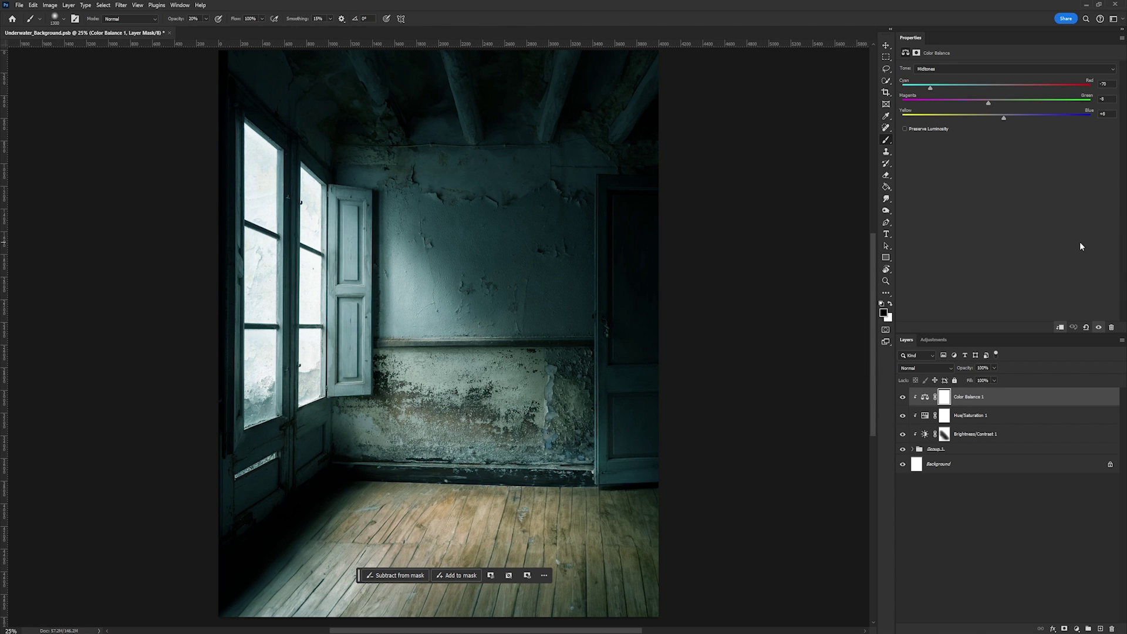
# Paste the water texture as a new layer on top and duplicate it, keeping the copy hidden
pyautogui.press('v')
pyautogui.hotkey('ctrl', 'v')
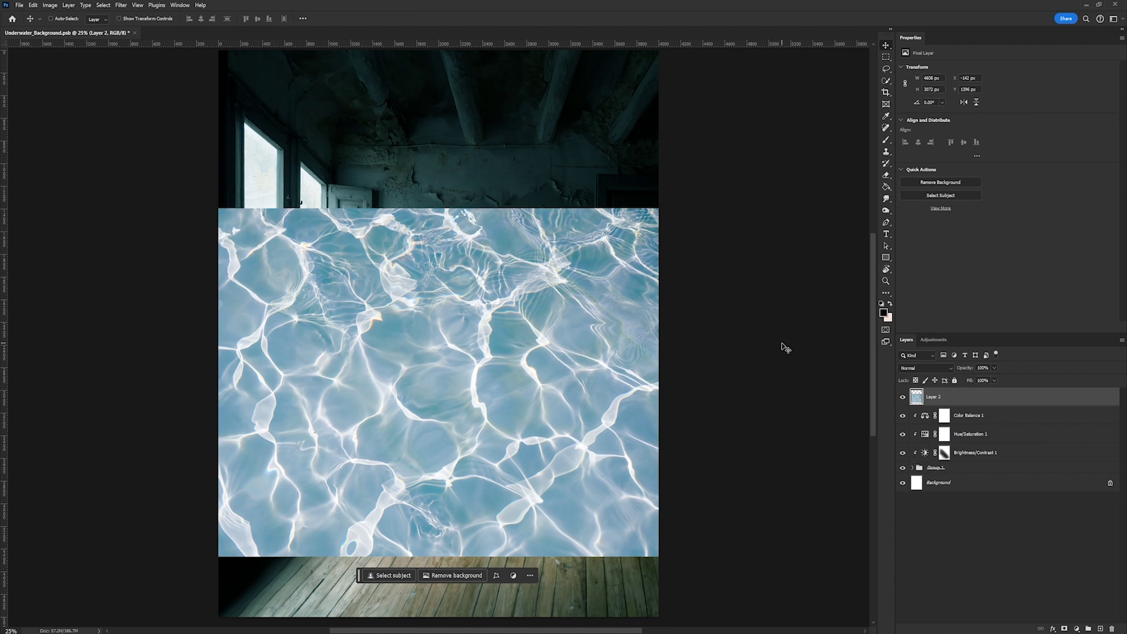
pyautogui.moveTo(984, 406); pyautogui.dragTo(1101, 629)
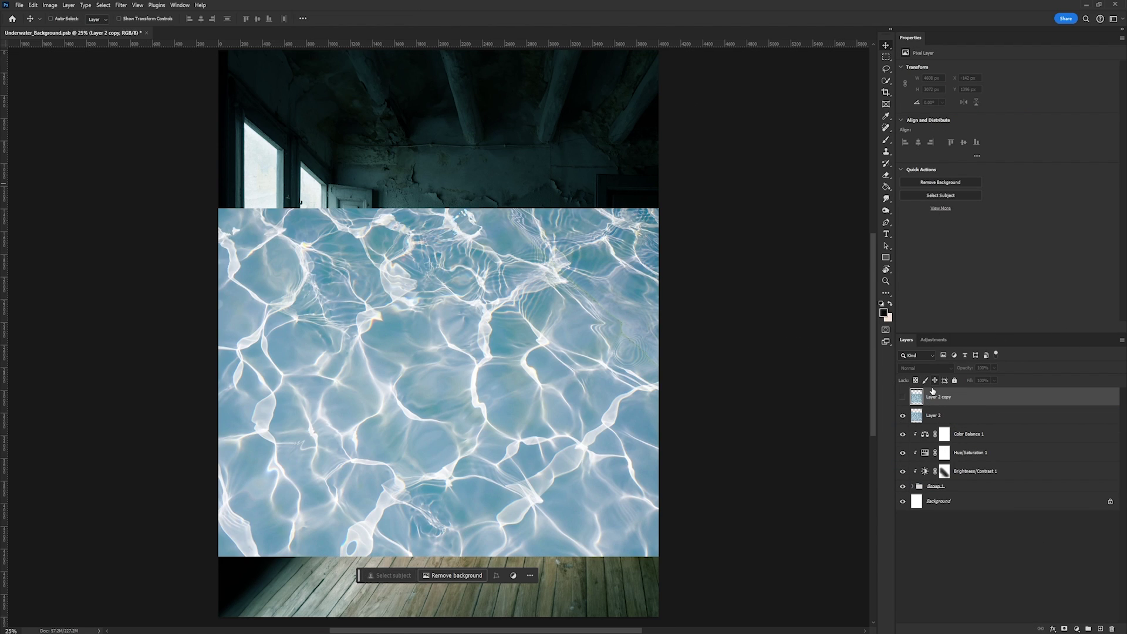
# Scale the visible water texture to about 64% with Free Transform and move it down over the floor
pyautogui.click(939, 417)
pyautogui.hotkey('ctrl', 't')
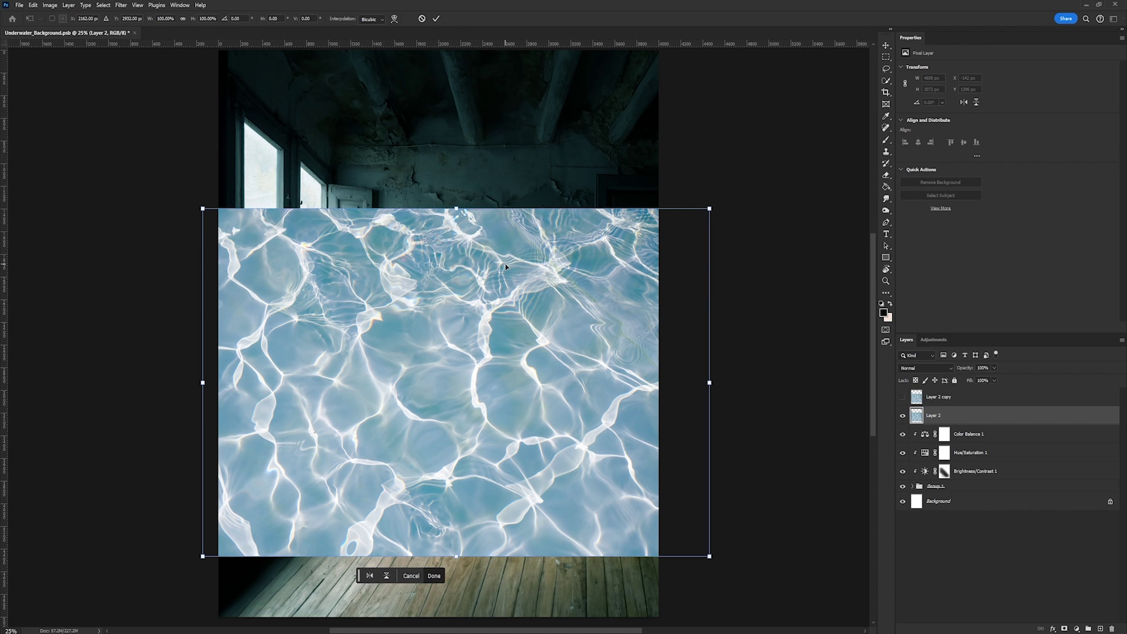
pyautogui.moveTo(457, 250); pyautogui.dragTo(464, 310)
pyautogui.moveTo(467, 269); pyautogui.dragTo(479, 437)
# Distort the water texture's corners to match the wooden floor's perspective, extending past the canvas edge on the door side
pyautogui.moveTo(302, 396); pyautogui.dragTo(348, 475)
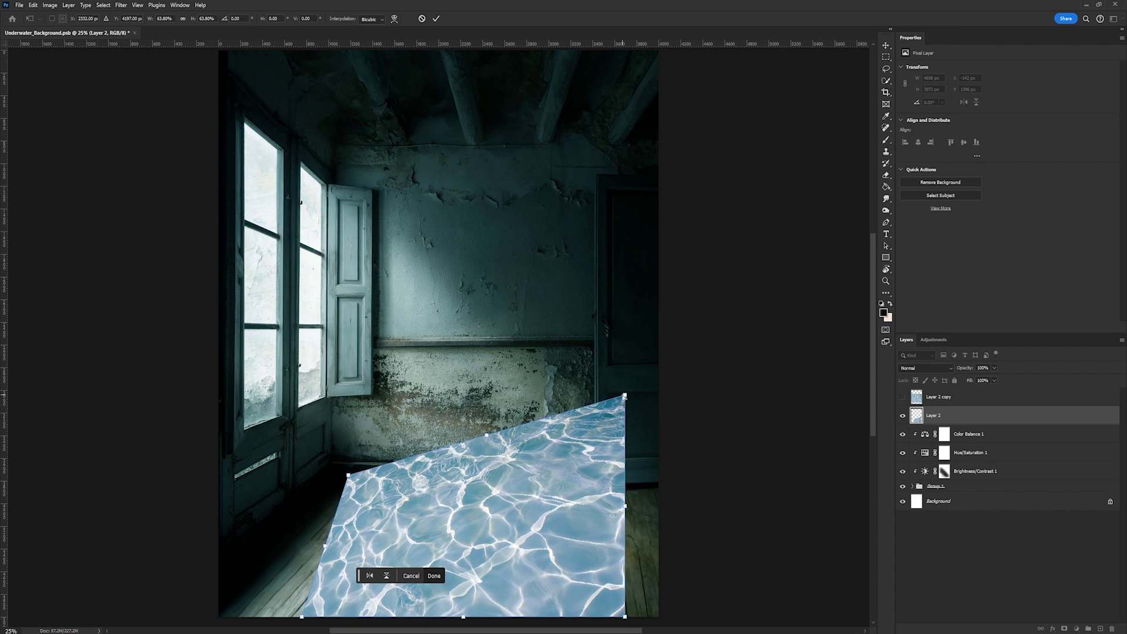
pyautogui.moveTo(625, 395); pyautogui.dragTo(595, 484)
pyautogui.moveTo(301, 617); pyautogui.dragTo(222, 618)
pyautogui.moveTo(625, 616); pyautogui.dragTo(659, 618)
pyautogui.moveTo(596, 484)
pyautogui.mouseDown()
pyautogui.moveTo(674, 470)
pyautogui.moveTo(616, 480)
pyautogui.mouseUp()
pyautogui.moveTo(641, 552); pyautogui.dragTo(698, 552)
pyautogui.moveTo(348, 477)
pyautogui.mouseDown()
pyautogui.moveTo(356, 495)
pyautogui.moveTo(344, 477)
pyautogui.mouseUp()
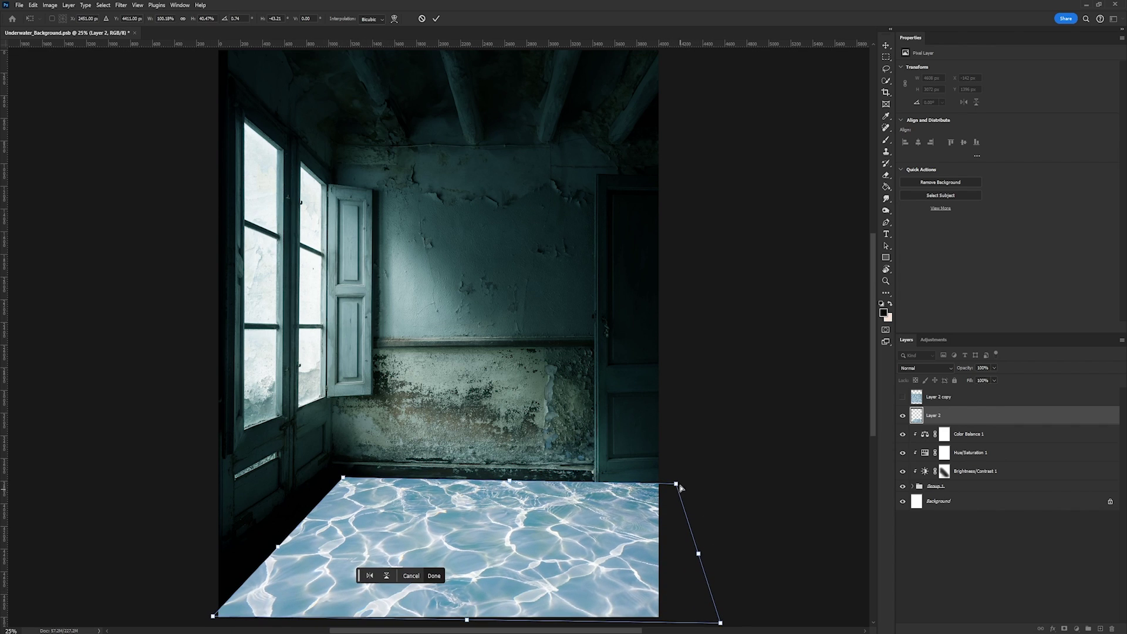
pyautogui.moveTo(676, 484)
pyautogui.mouseDown()
pyautogui.moveTo(675, 519)
pyautogui.moveTo(665, 484)
pyautogui.mouseUp()
pyautogui.press('Return')
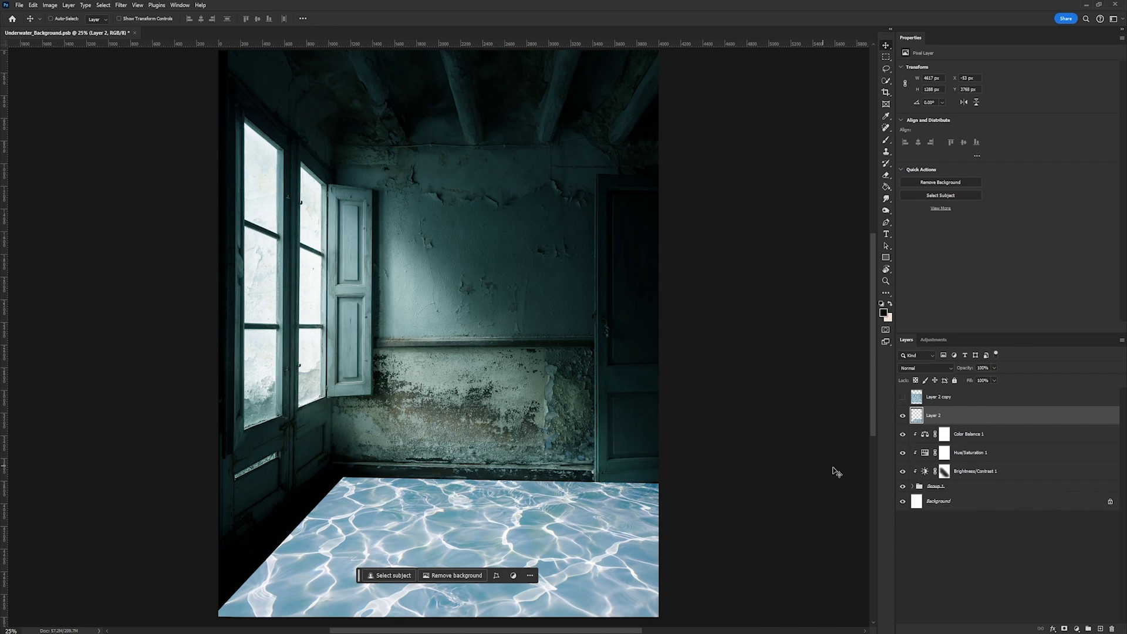
# Add a Levels adjustment clipped to the floor's water texture and set its midtones to 0.40
pyautogui.click(1077, 629)
pyautogui.click(1070, 504)
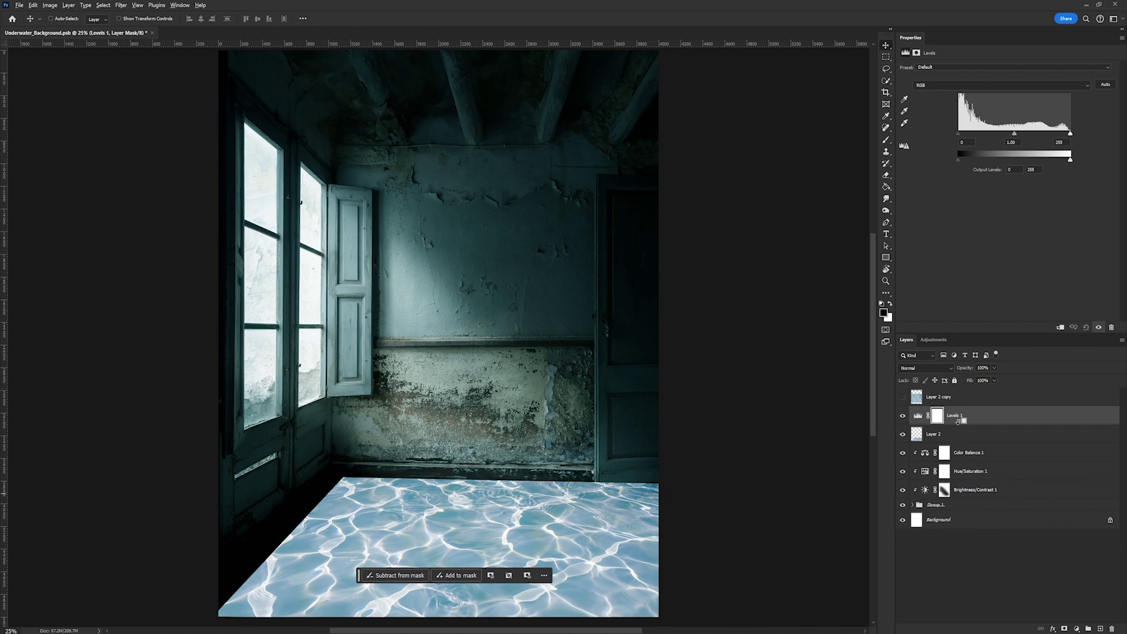
pyautogui.hotkey('ctrl', 'alt', 'g')
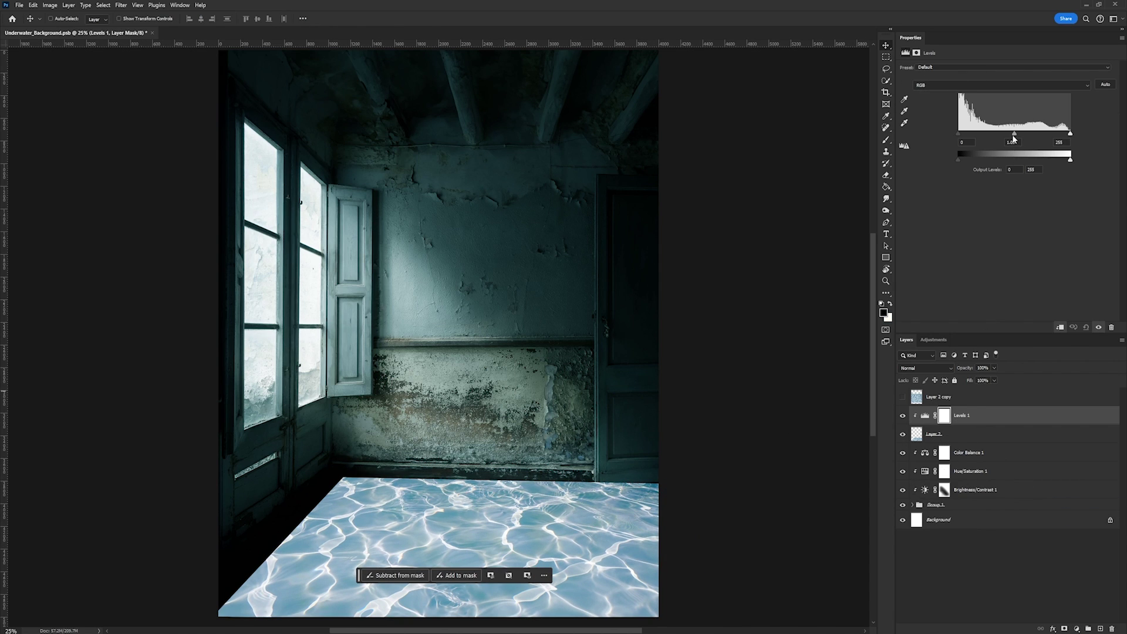
pyautogui.moveTo(1015, 133); pyautogui.dragTo(1034, 136)
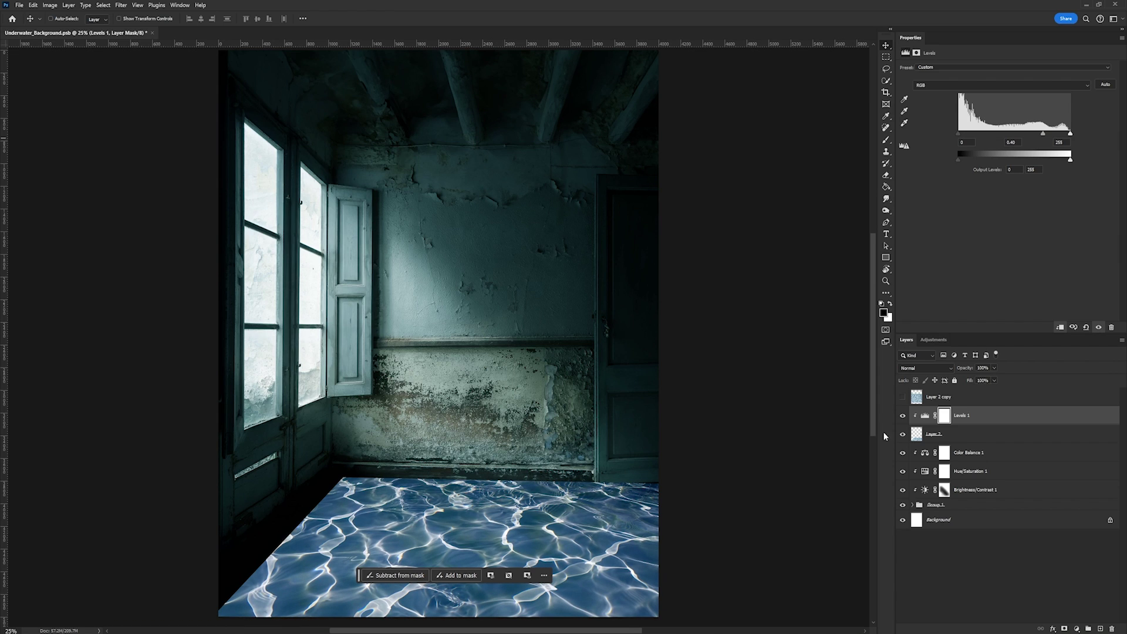
# Set the blend mode of the floor's water texture layer to Soft Light
pyautogui.click(916, 434)
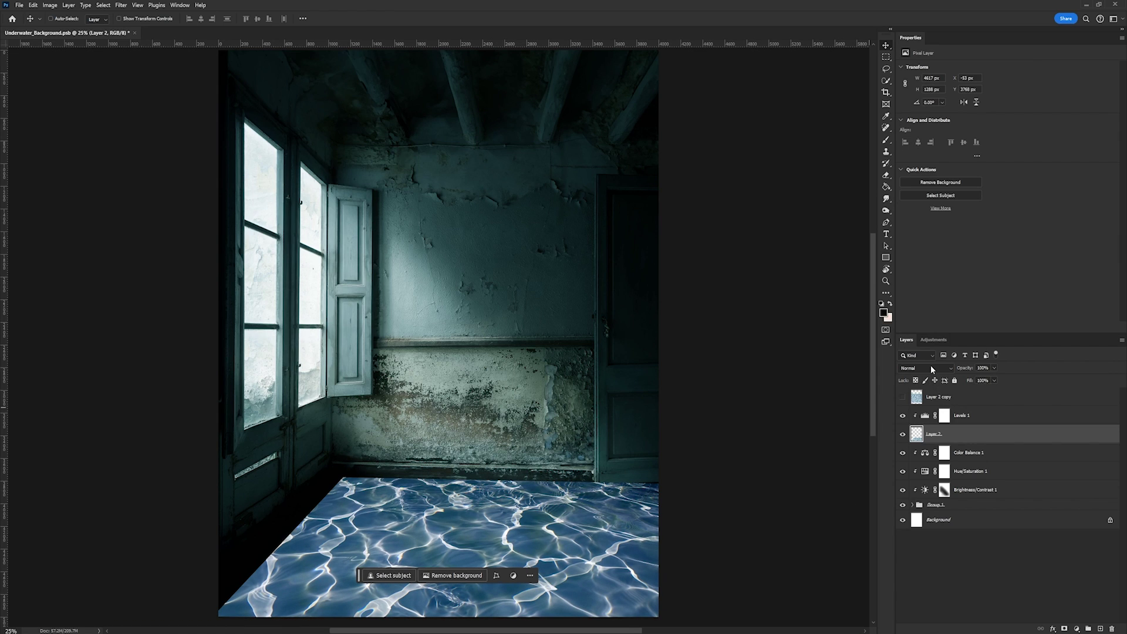
pyautogui.click(952, 368)
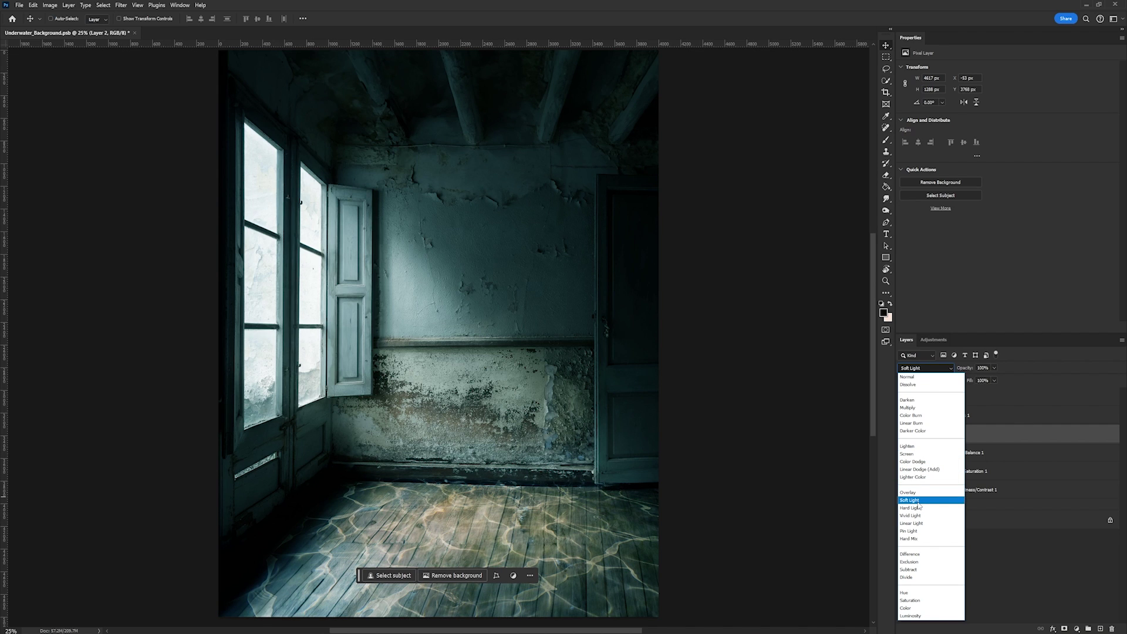
pyautogui.click(919, 500)
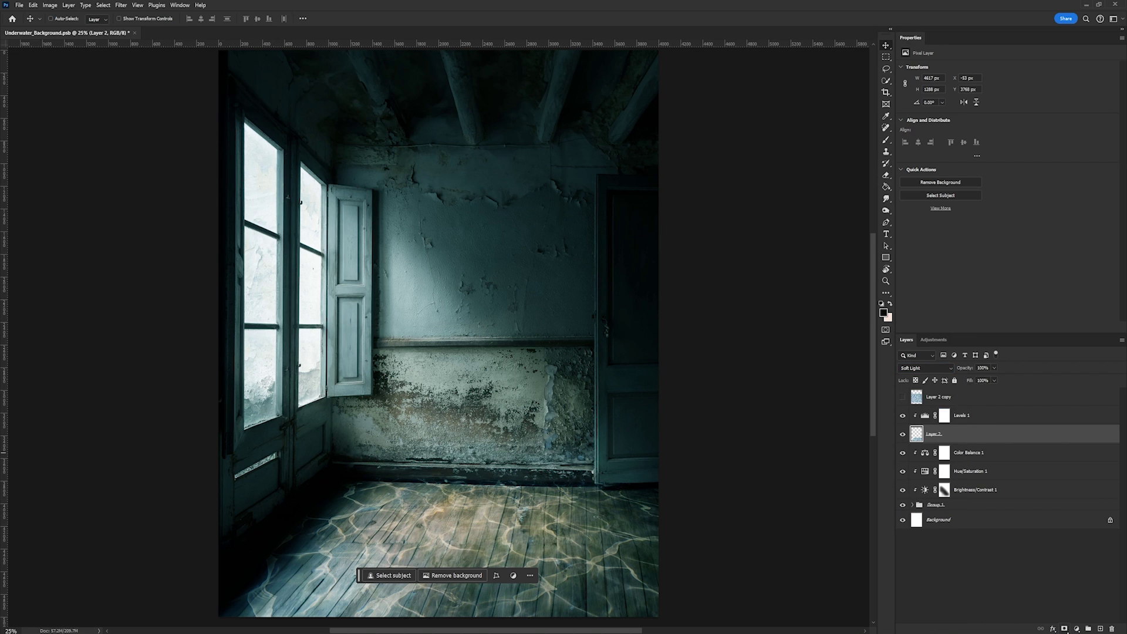
# Add a layer mask to the floor's water texture and paint black at 50% opacity along the back baseboard and the window-side floor edge
pyautogui.click(1065, 629)
pyautogui.press('b')
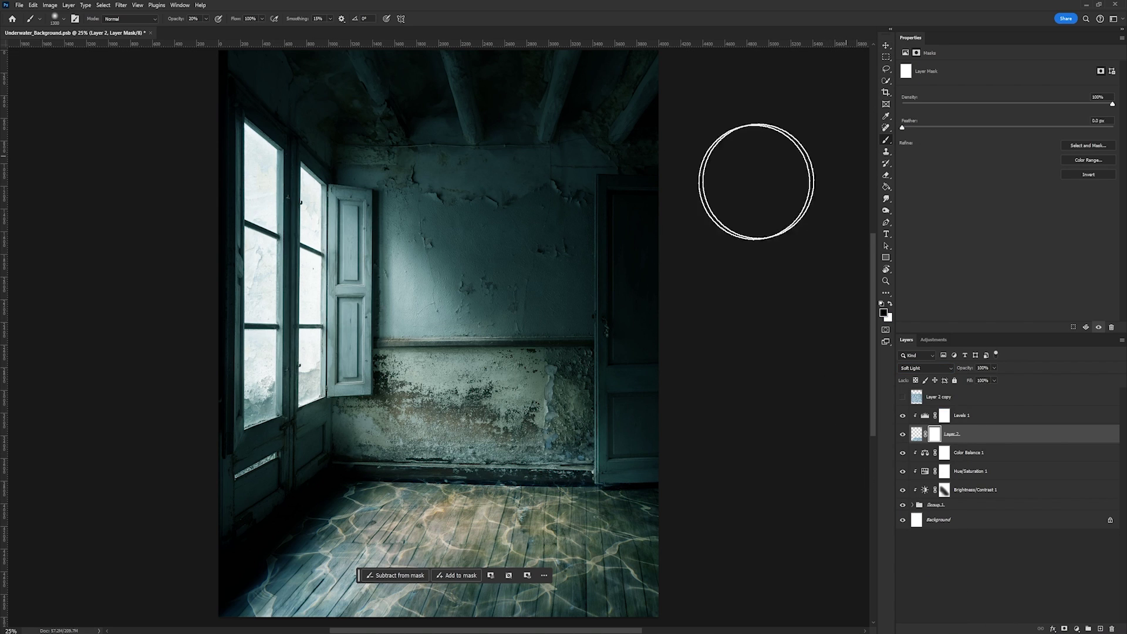
pyautogui.press('5')
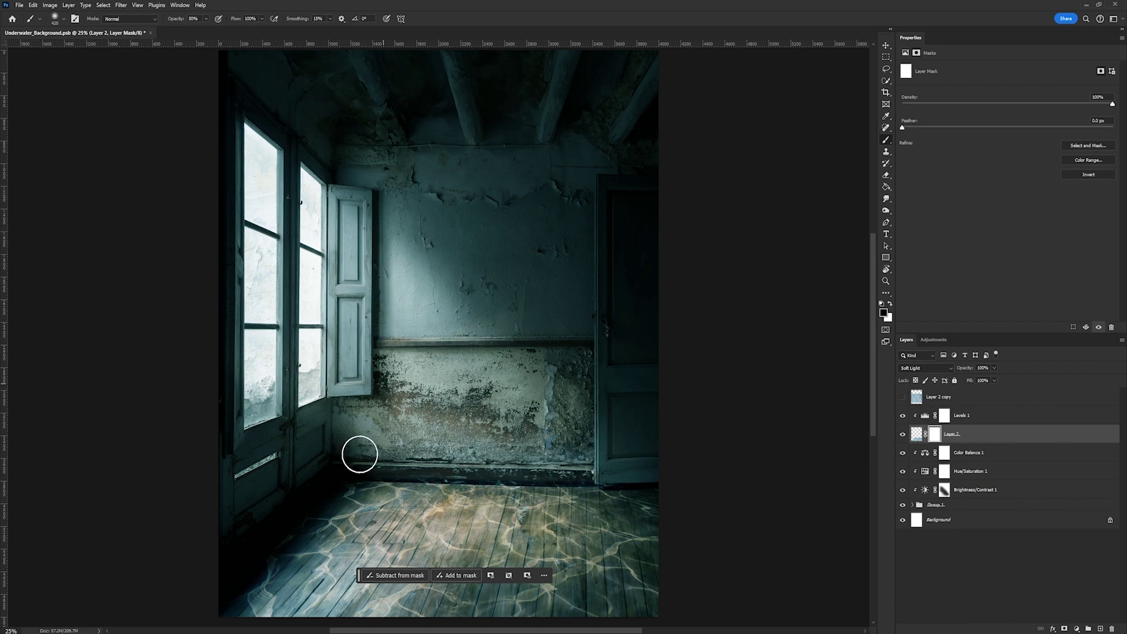
pyautogui.moveTo(360, 455)
pyautogui.mouseDown()
pyautogui.moveTo(417, 450)
pyautogui.moveTo(495, 470)
pyautogui.moveTo(383, 456)
pyautogui.mouseUp()
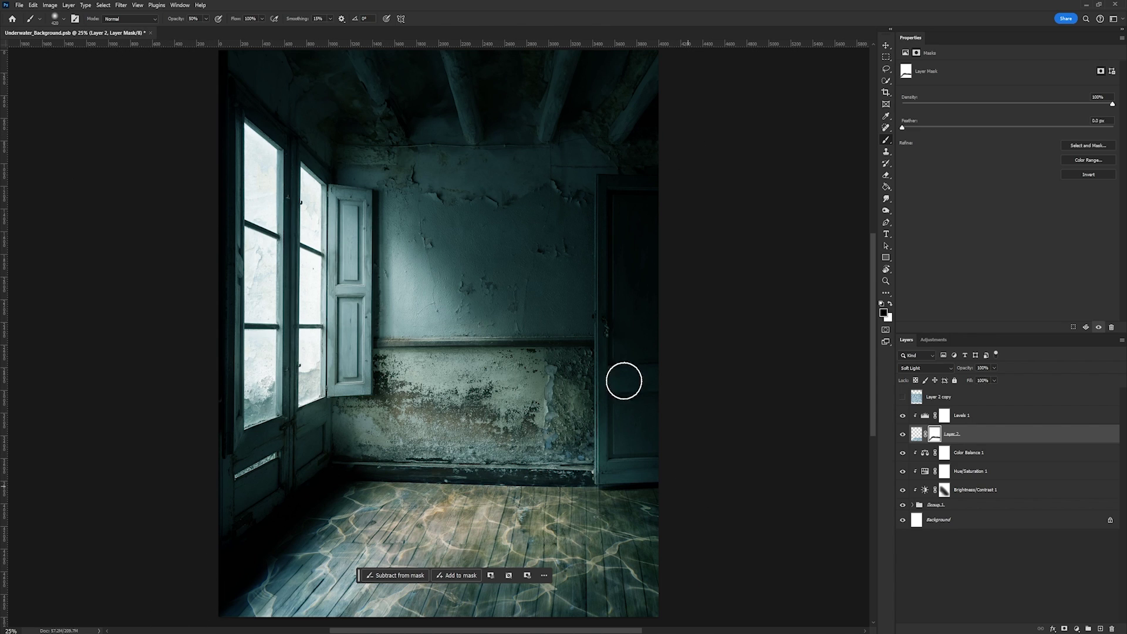
pyautogui.keyDown('alt'); pyautogui.moveTo(260, 579); pyautogui.dragTo(295, 579); pyautogui.keyUp('alt')
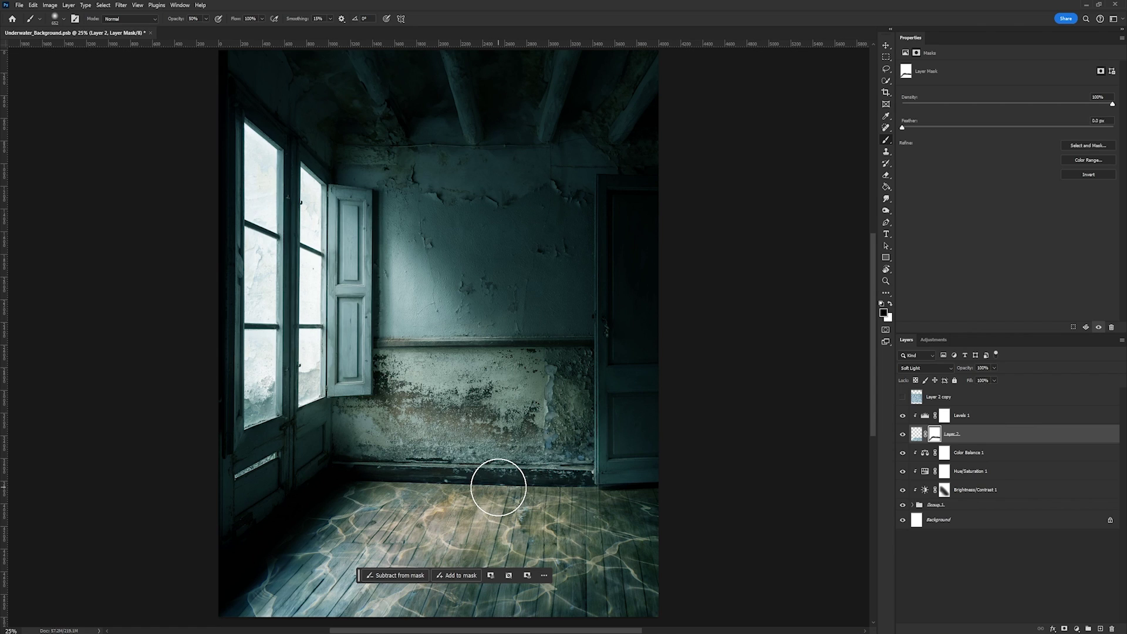
pyautogui.moveTo(302, 532); pyautogui.dragTo(261, 604)
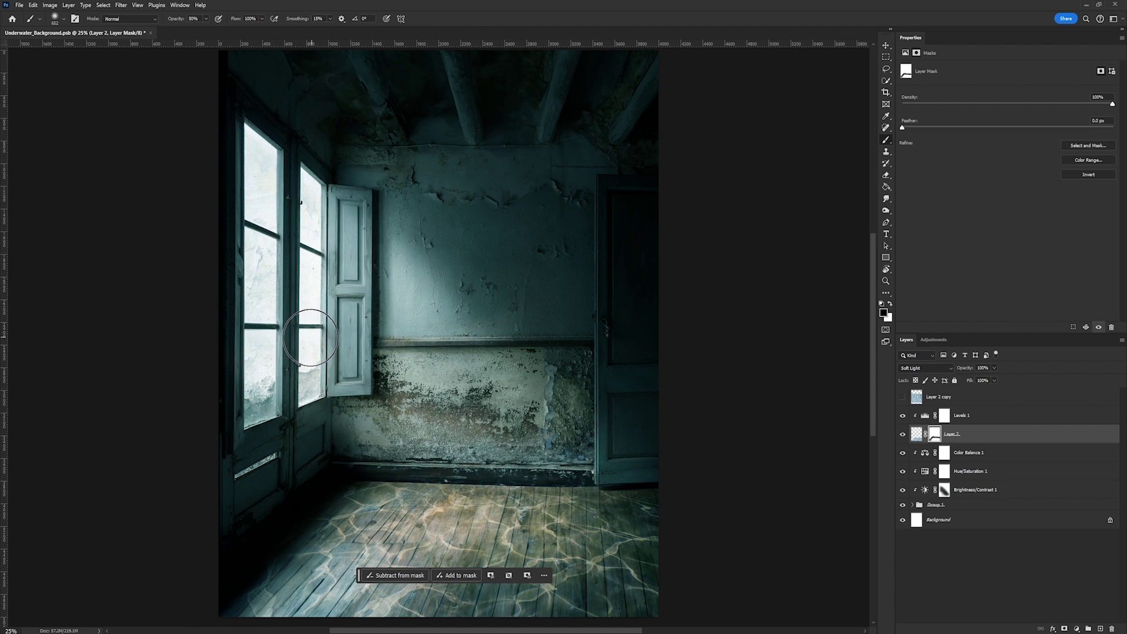
pyautogui.press('2')
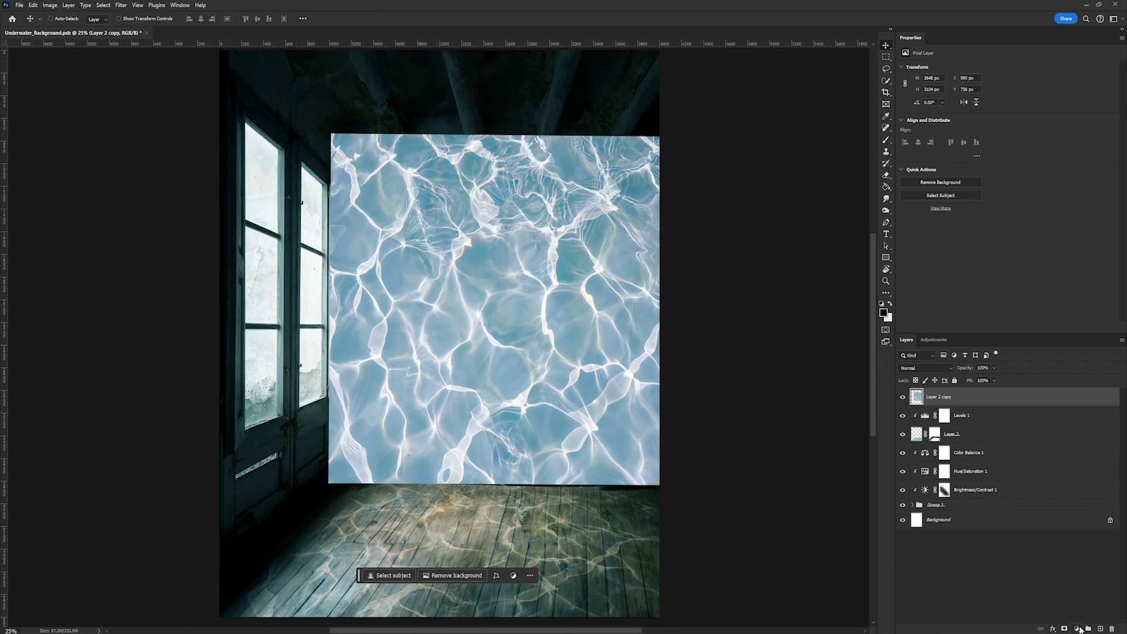
# Clip a Levels adjustment with midtones 0.40 to the wall's water texture copy and mask the copy out near the window
pyautogui.click(1077, 629)
pyautogui.click(1066, 502)
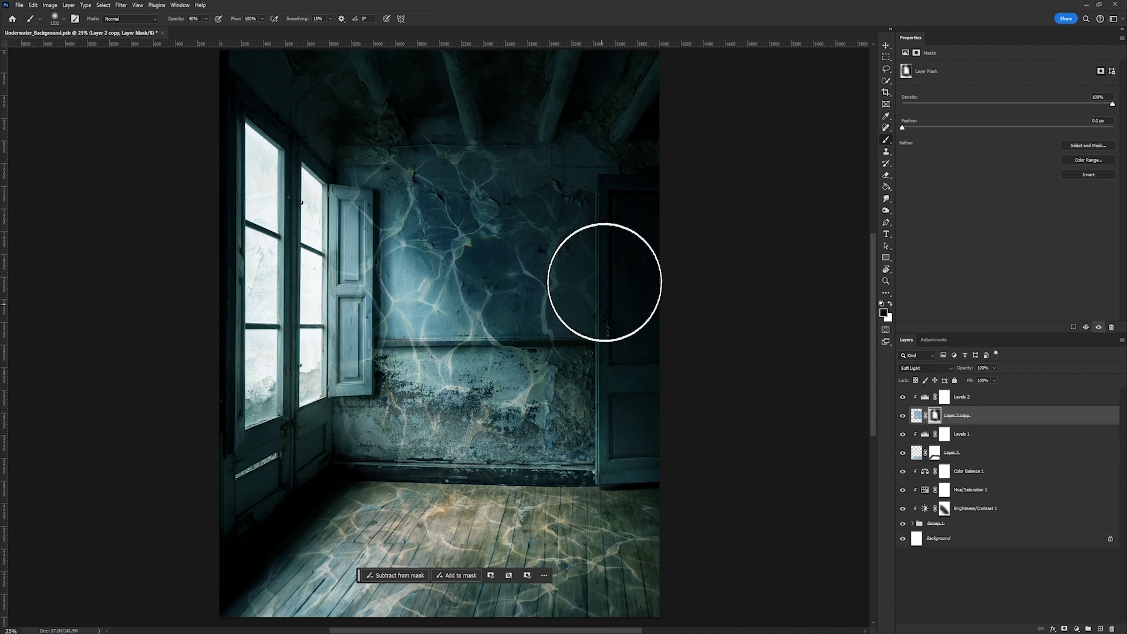
pyautogui.moveTo(317, 236); pyautogui.dragTo(265, 259)
pyautogui.moveTo(339, 221); pyautogui.dragTo(320, 222)
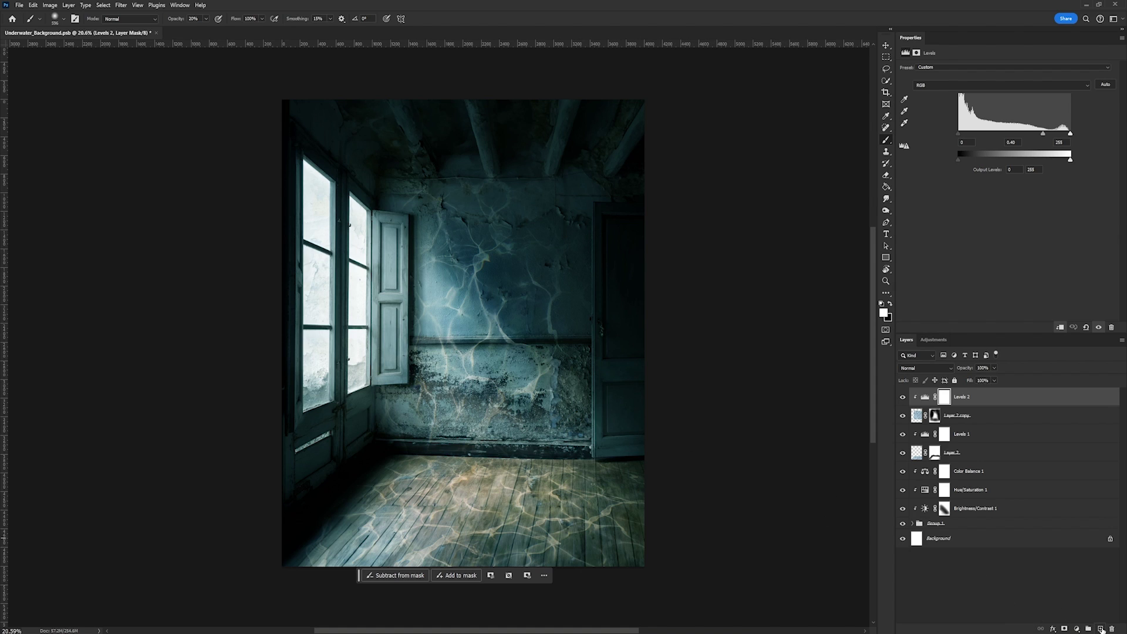
# Add a new layer on top and set the brush's foreground color to #e6ecf3
pyautogui.click(1101, 629)
pyautogui.click(884, 313)
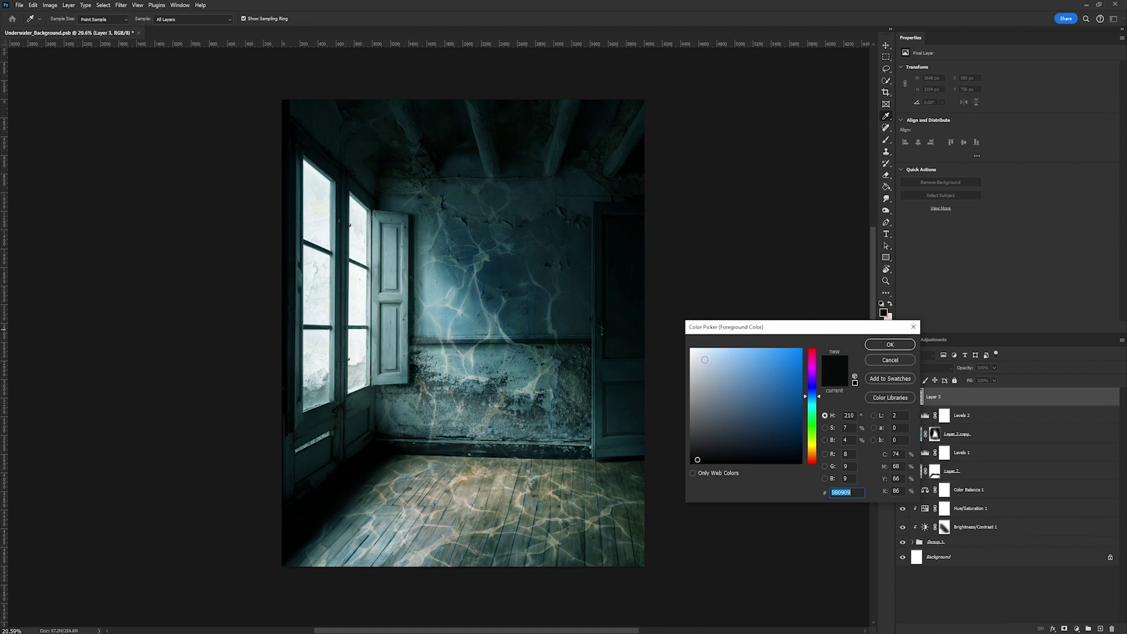
pyautogui.write('dfe9f3')
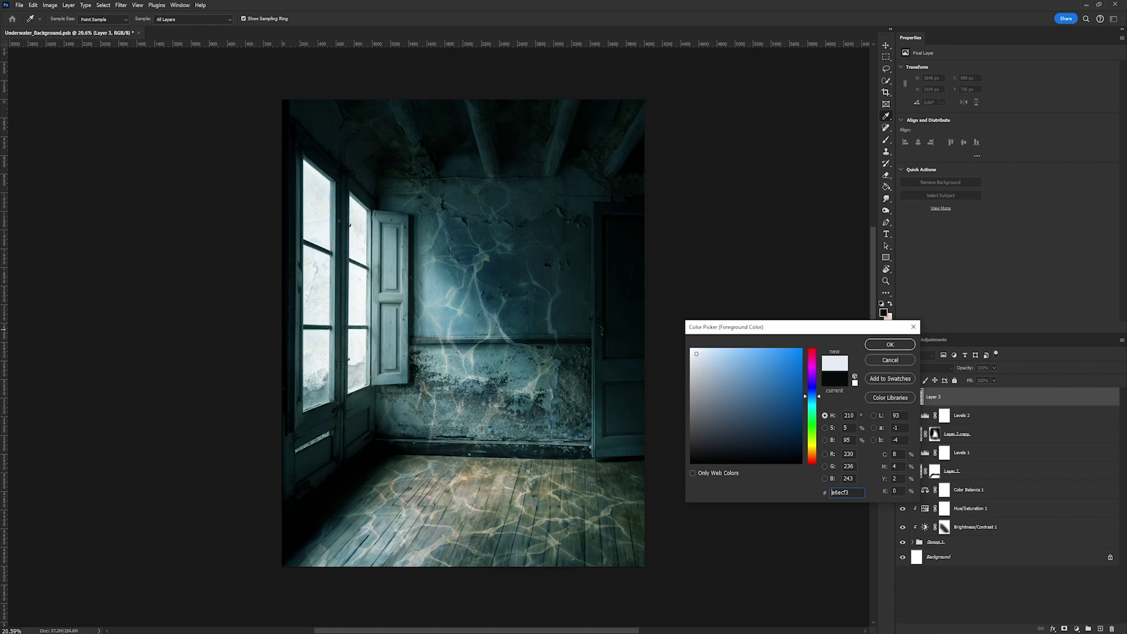
pyautogui.press('Return')
pyautogui.press('b')
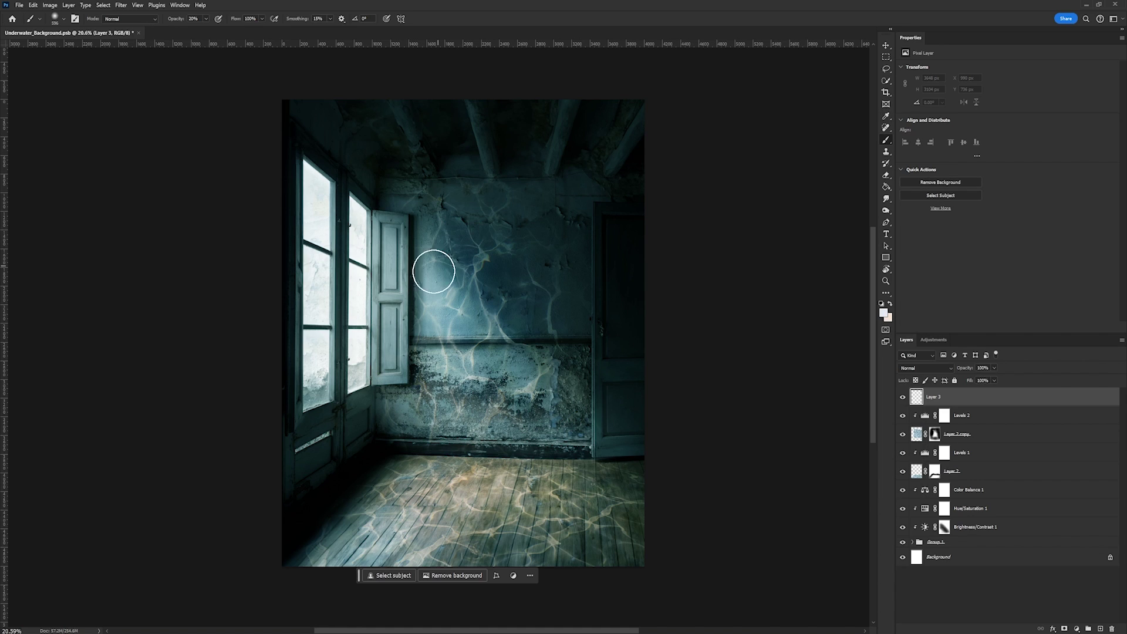
# Choose the bubbles__004 brush and stamp large bubbles at 100% opacity along the window and door sides of the room
pyautogui.rightClick(433, 264)
pyautogui.moveTo(798, 405); pyautogui.dragTo(795, 365)
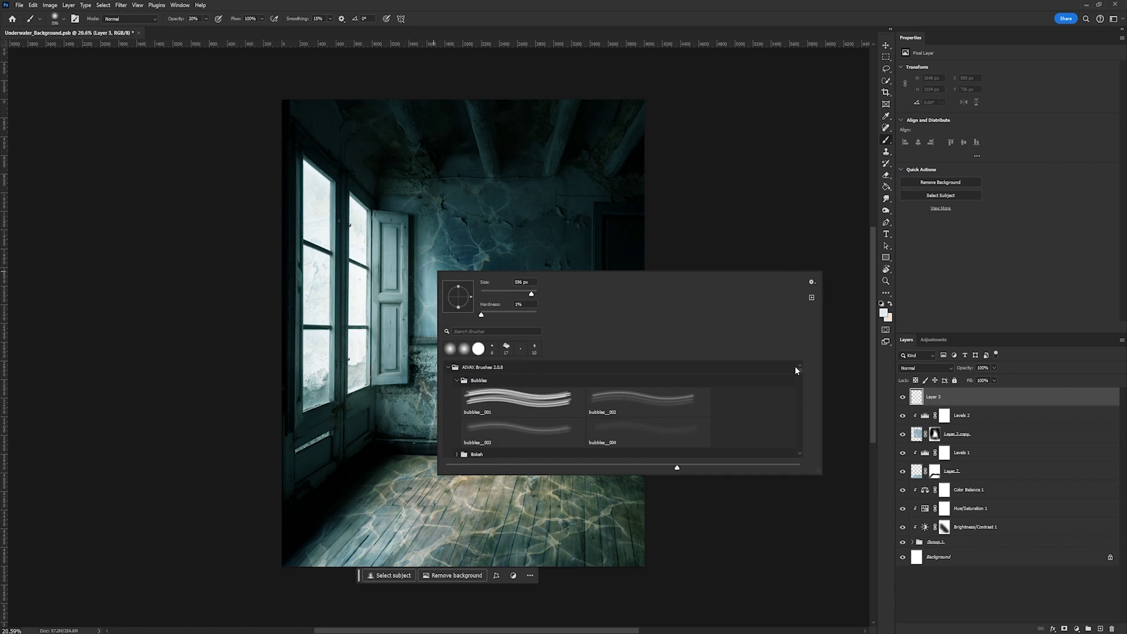
pyautogui.click(645, 430)
pyautogui.press('Return')
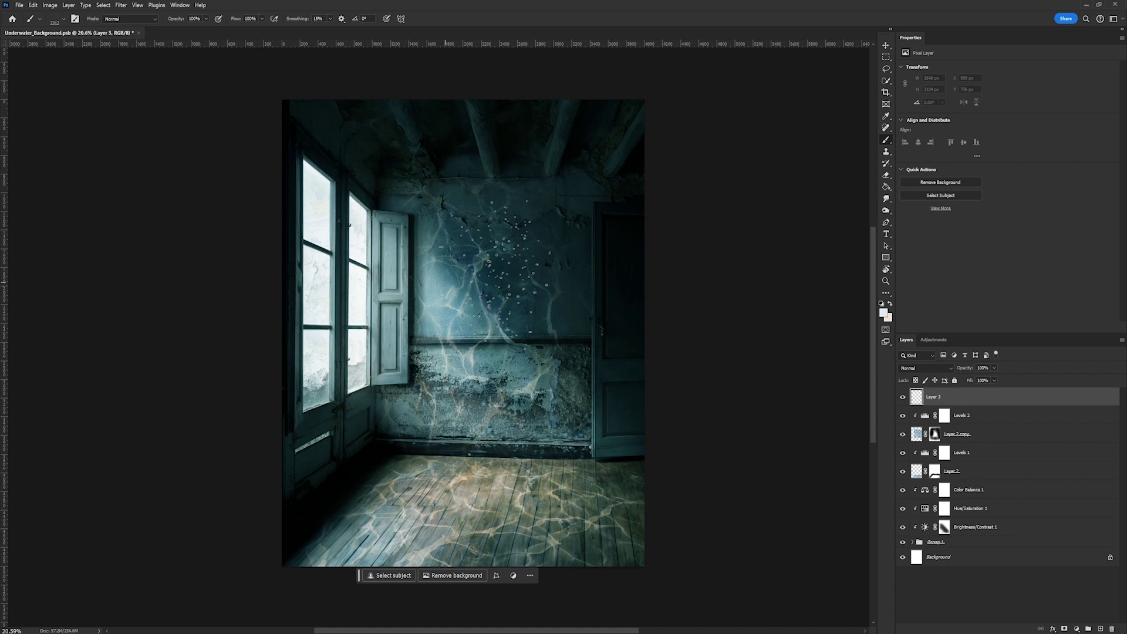
pyautogui.moveTo(403, 320); pyautogui.dragTo(555, 365)
pyautogui.hotkey('ctrl', 'z')
pyautogui.click(616, 464)
pyautogui.click(230, 177)
# Convert the bubbles layer to a smart object and apply a Gaussian Blur with a 5.0-pixel radius
pyautogui.rightClick(969, 399)
pyautogui.click(112, 7)
pyautogui.click(103, 5)
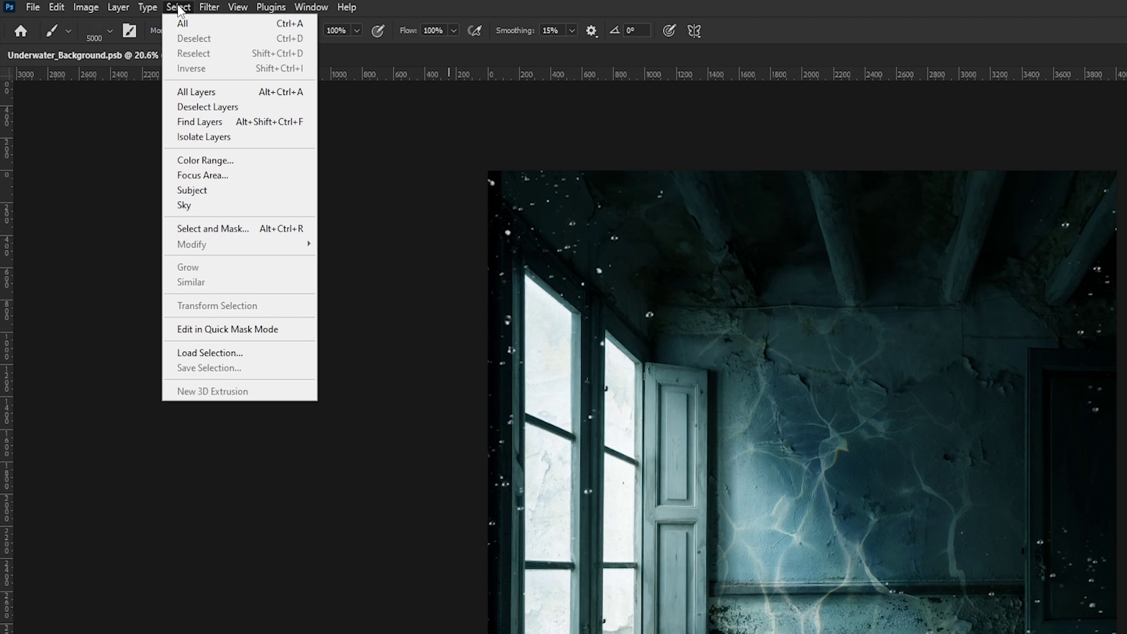
pyautogui.moveTo(209, 7)
pyautogui.moveTo(251, 188)
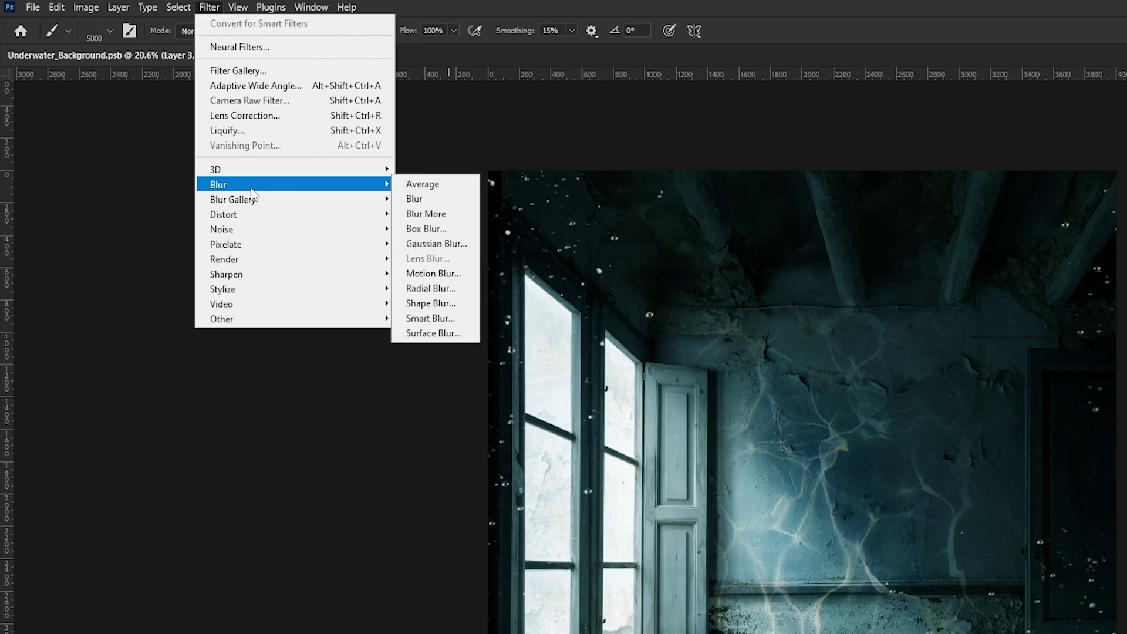
pyautogui.click(436, 243)
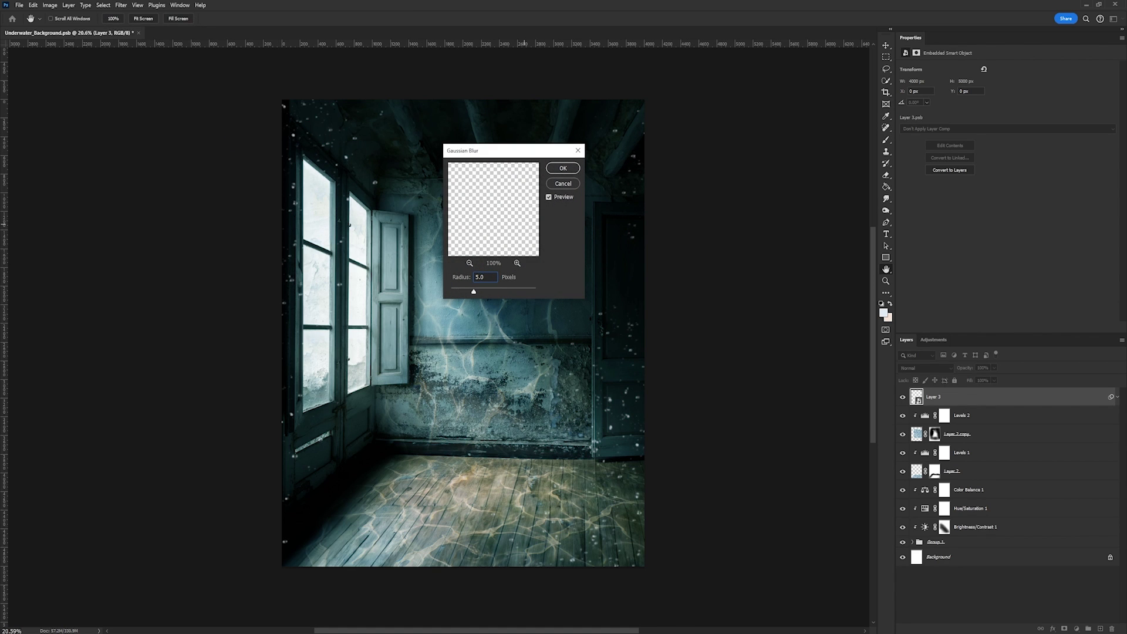
pyautogui.click(563, 168)
# Add a new layer directly below the blurred bubbles and stamp smaller bubbles across the walls, window and door
pyautogui.press('b')
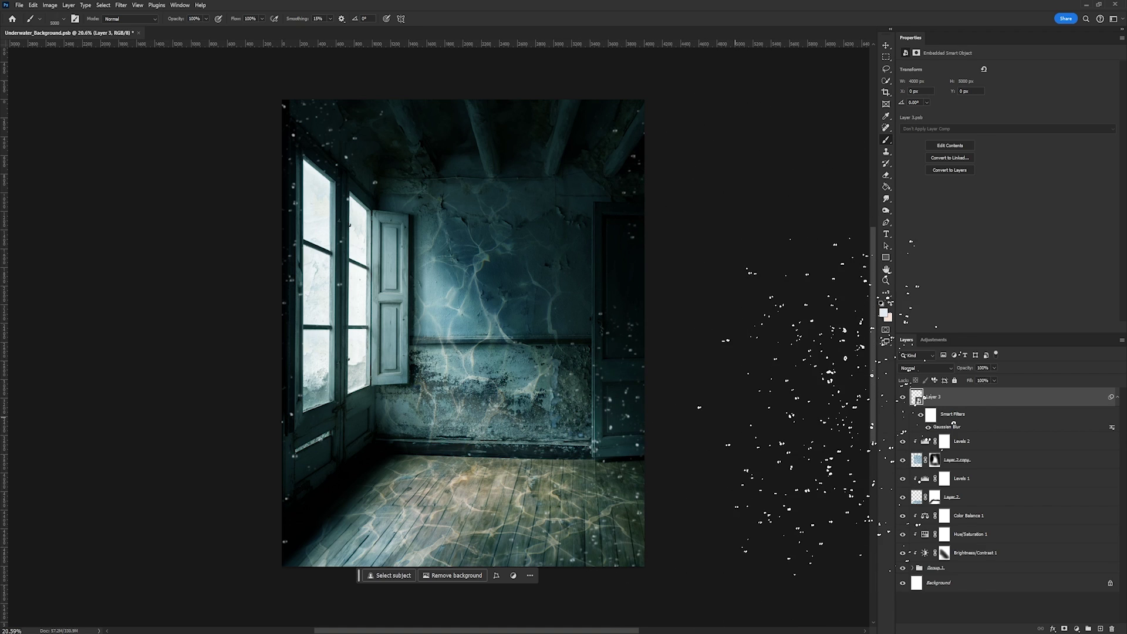
pyautogui.click(1101, 629)
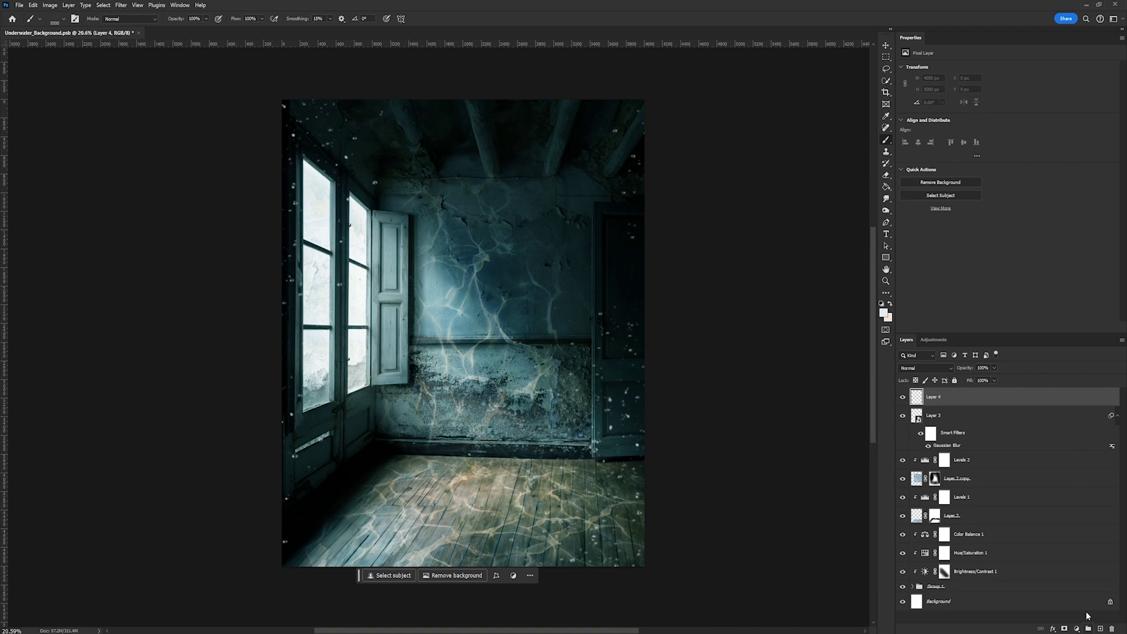
pyautogui.moveTo(947, 403); pyautogui.dragTo(947, 451)
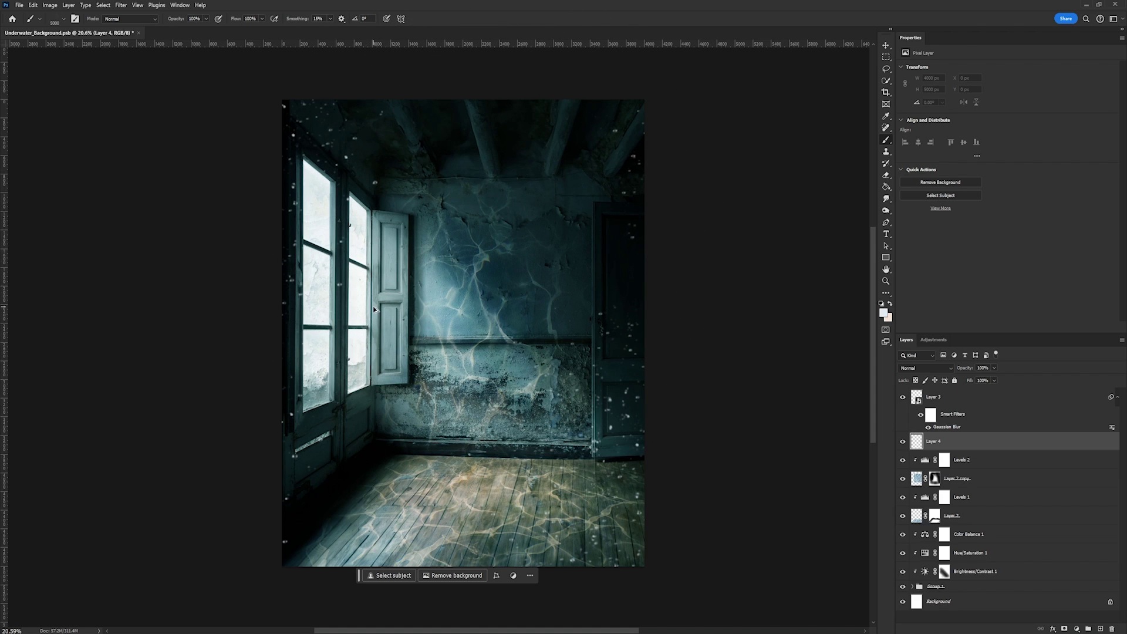
pyautogui.moveTo(443, 323); pyautogui.dragTo(346, 337)
pyautogui.click(552, 477)
pyautogui.click(399, 185)
pyautogui.click(599, 194)
pyautogui.click(376, 472)
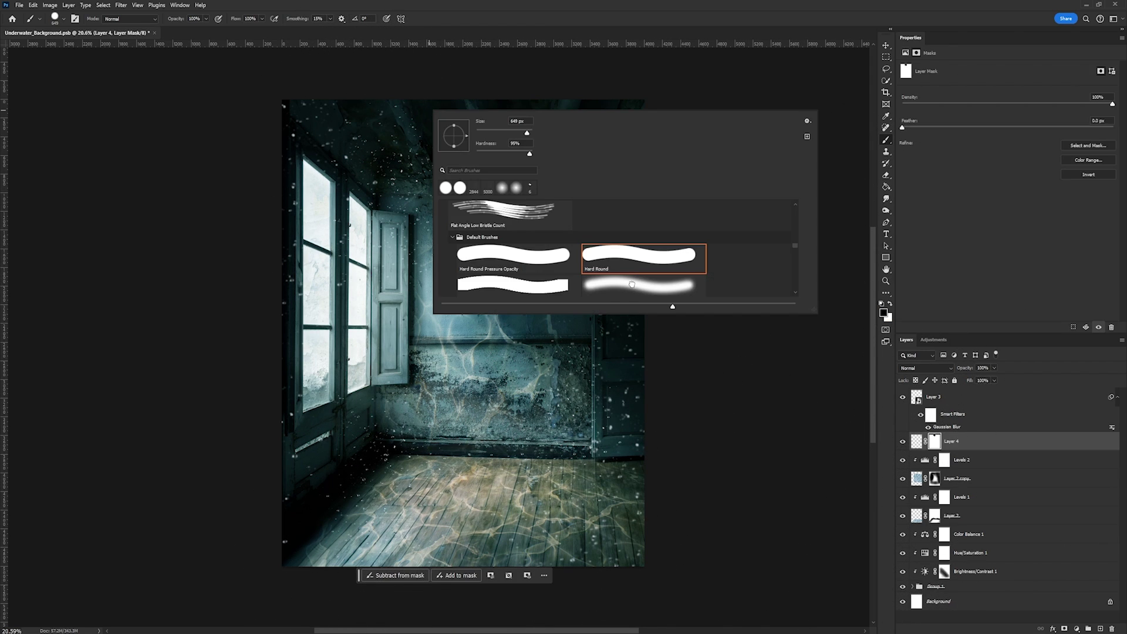
pyautogui.click(644, 279)
pyautogui.click(1014, 239)
# Mask the small bubbles with a soft black brush around the ceiling and window, fading them over the wall at 30% opacity
pyautogui.keyDown('alt'); pyautogui.rightClick(431, 179); pyautogui.keyUp('alt')
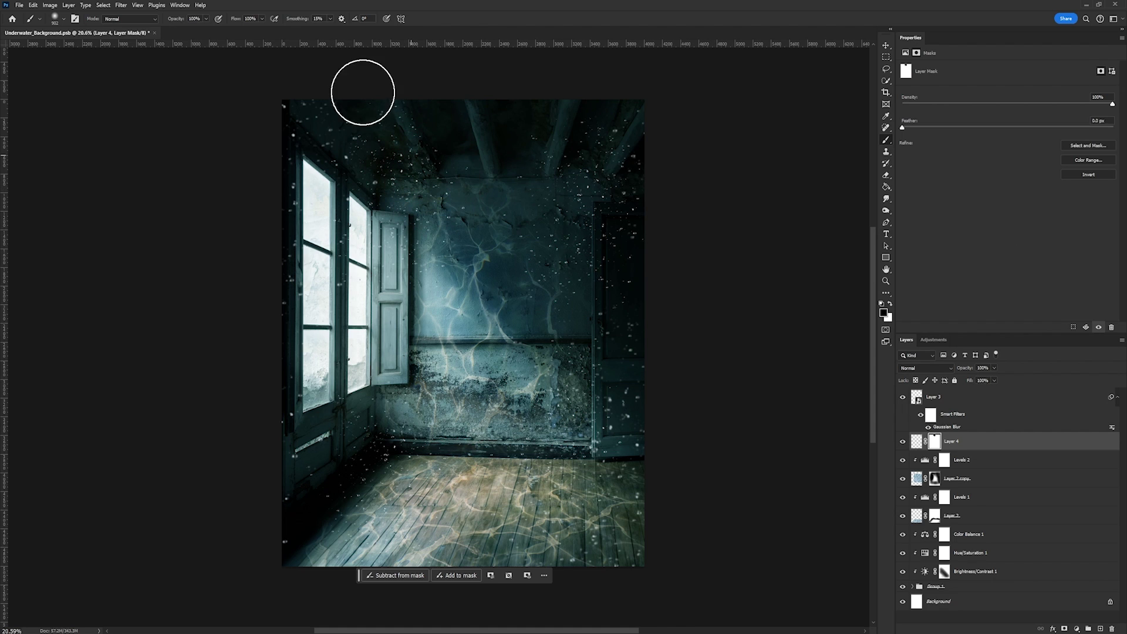
pyautogui.moveTo(362, 90)
pyautogui.mouseDown()
pyautogui.moveTo(404, 94)
pyautogui.moveTo(380, 104)
pyautogui.moveTo(418, 107)
pyautogui.moveTo(348, 111)
pyautogui.mouseUp()
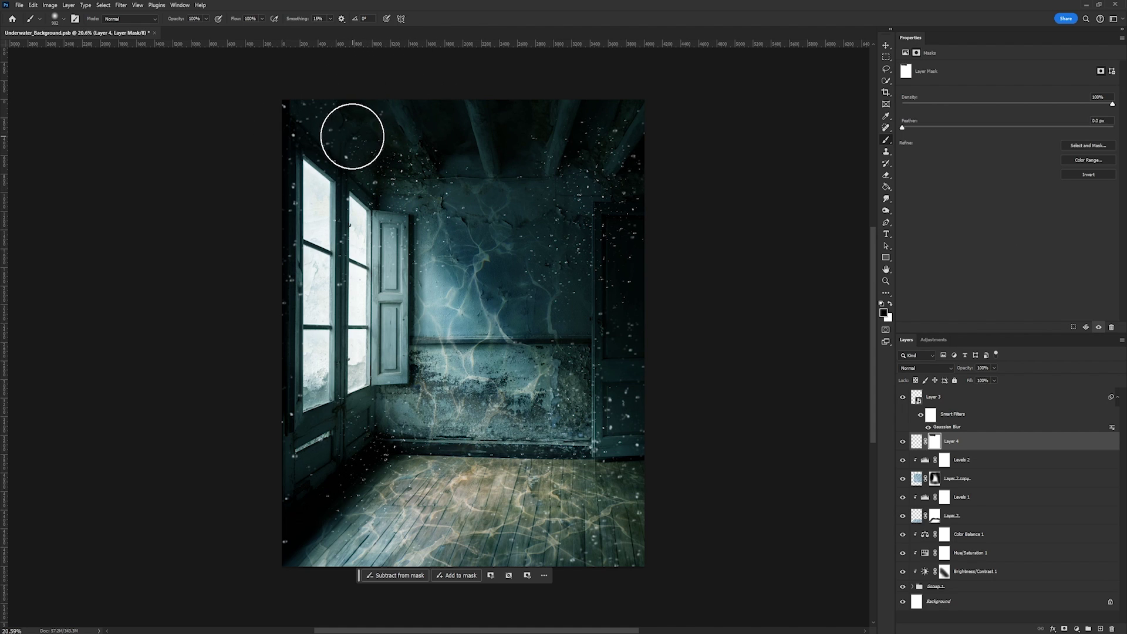
pyautogui.moveTo(459, 187); pyautogui.dragTo(483, 198)
pyautogui.press('3')
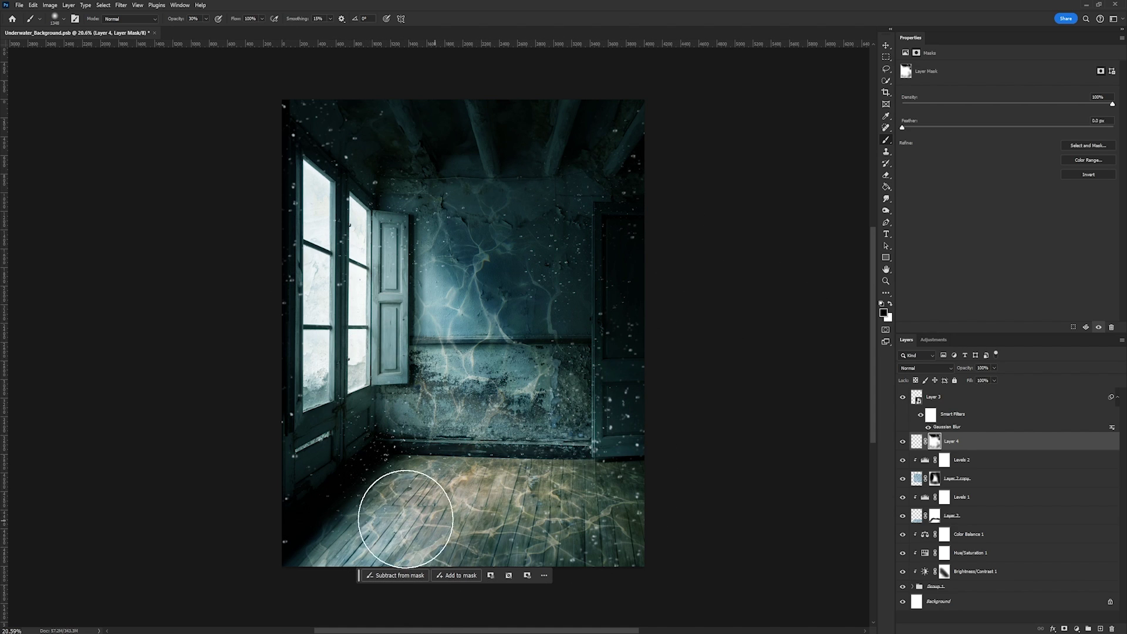
pyautogui.moveTo(516, 267); pyautogui.dragTo(511, 284)
pyautogui.scroll(2, 512, 284)
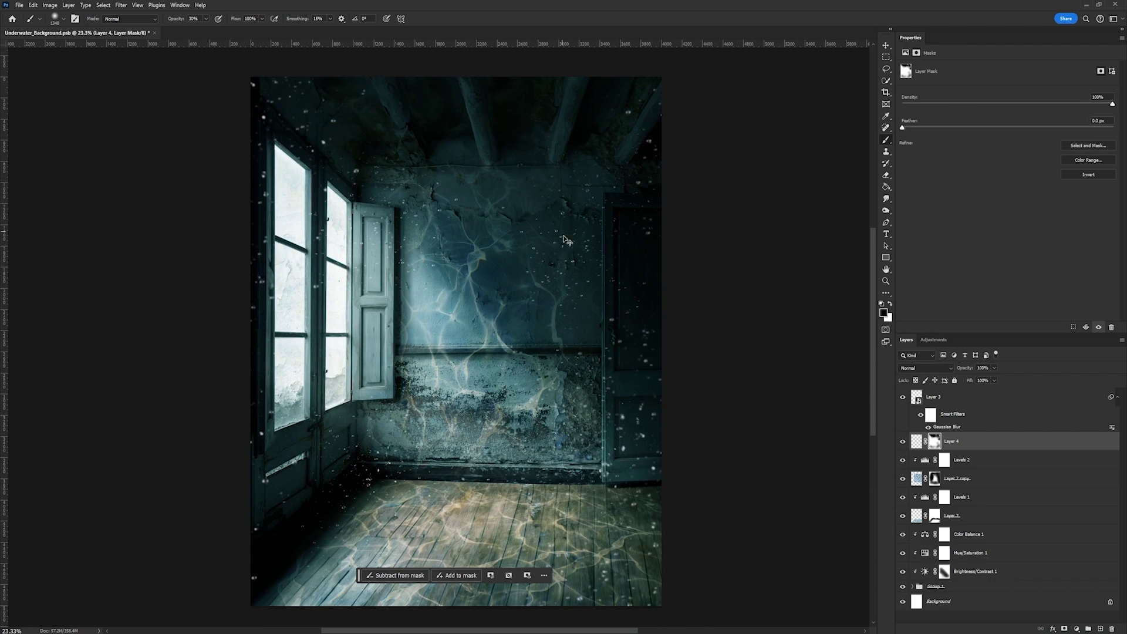
pyautogui.scroll(-1, 535, 270)
pyautogui.scroll(-1, 534, 270)
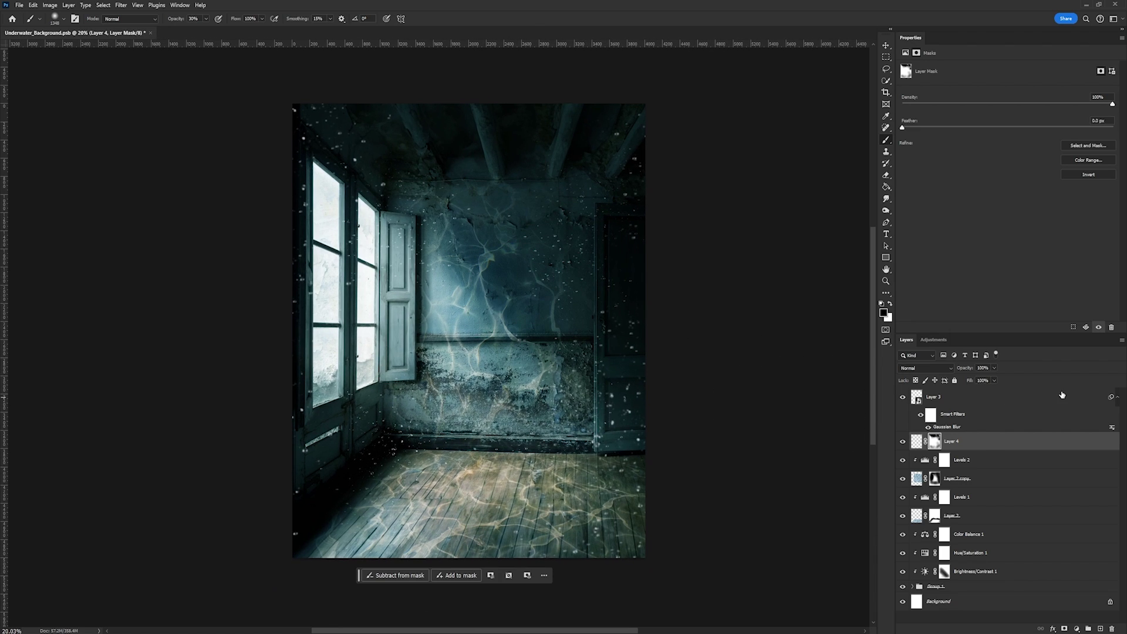
# Add a new layer above the blurred bubbles and sample the dark teal #193c45 from the wall as foreground color
pyautogui.click(1031, 401)
pyautogui.click(1101, 628)
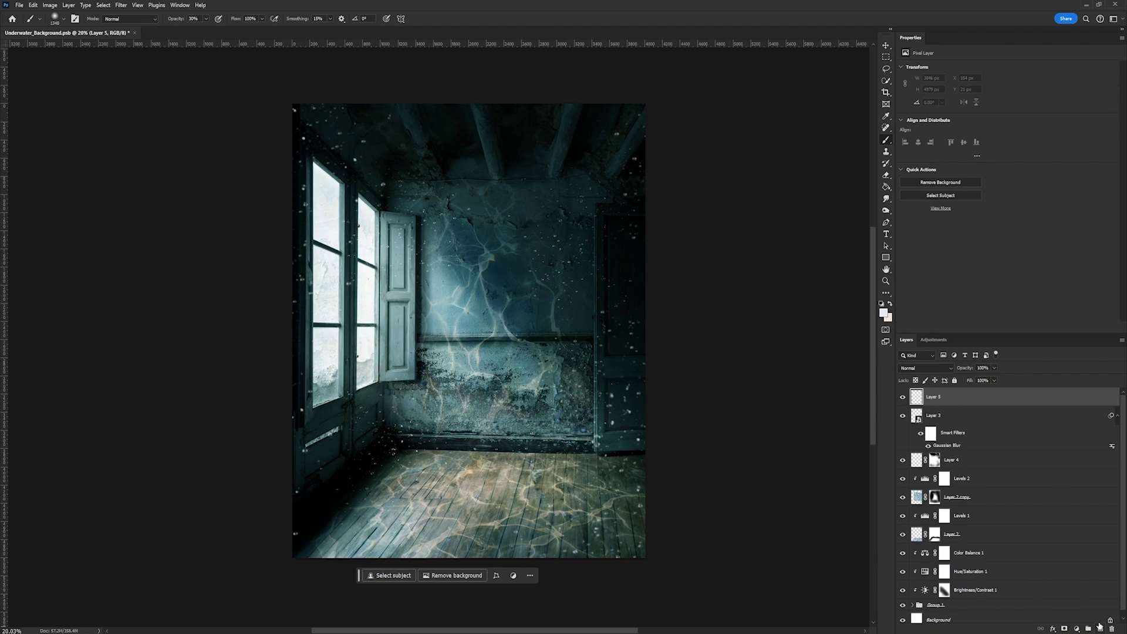
pyautogui.click(884, 313)
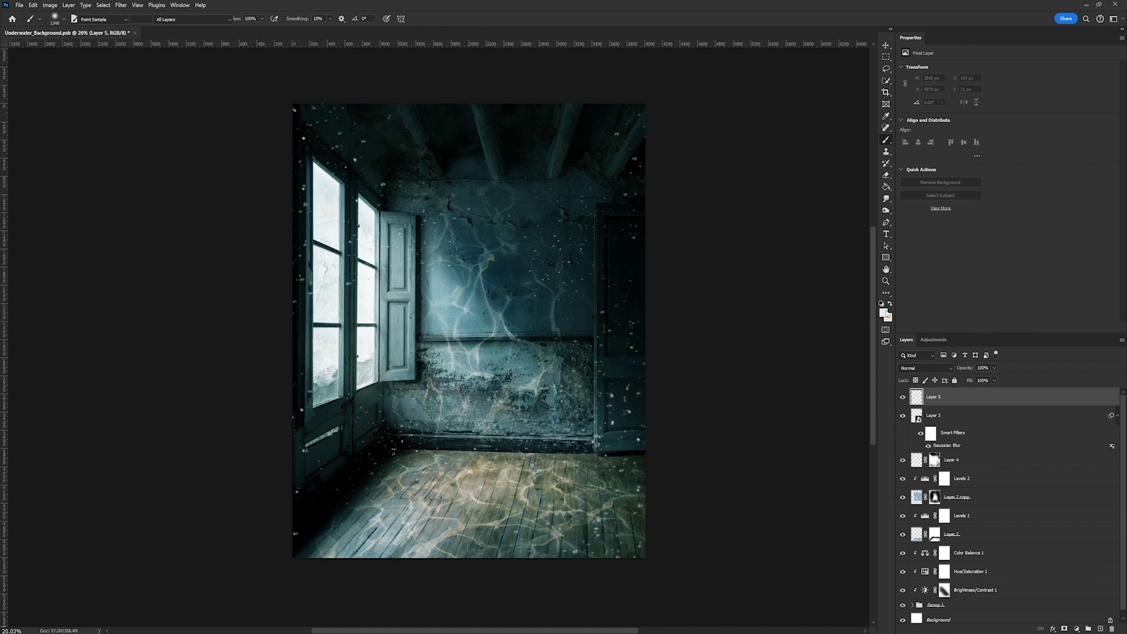
pyautogui.click(519, 317)
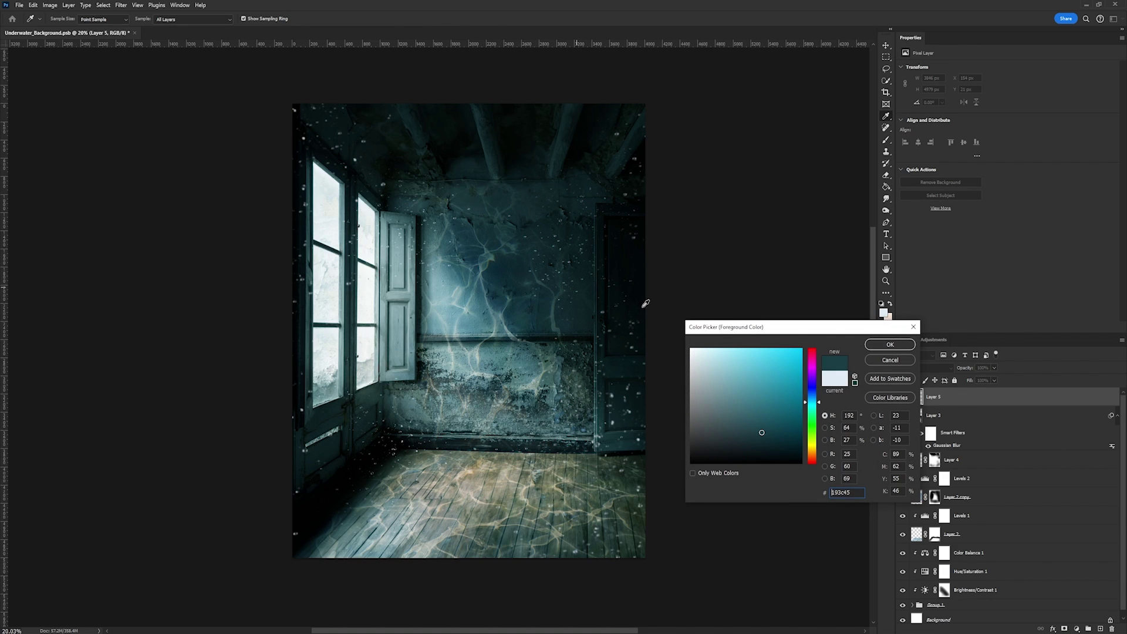
pyautogui.click(899, 348)
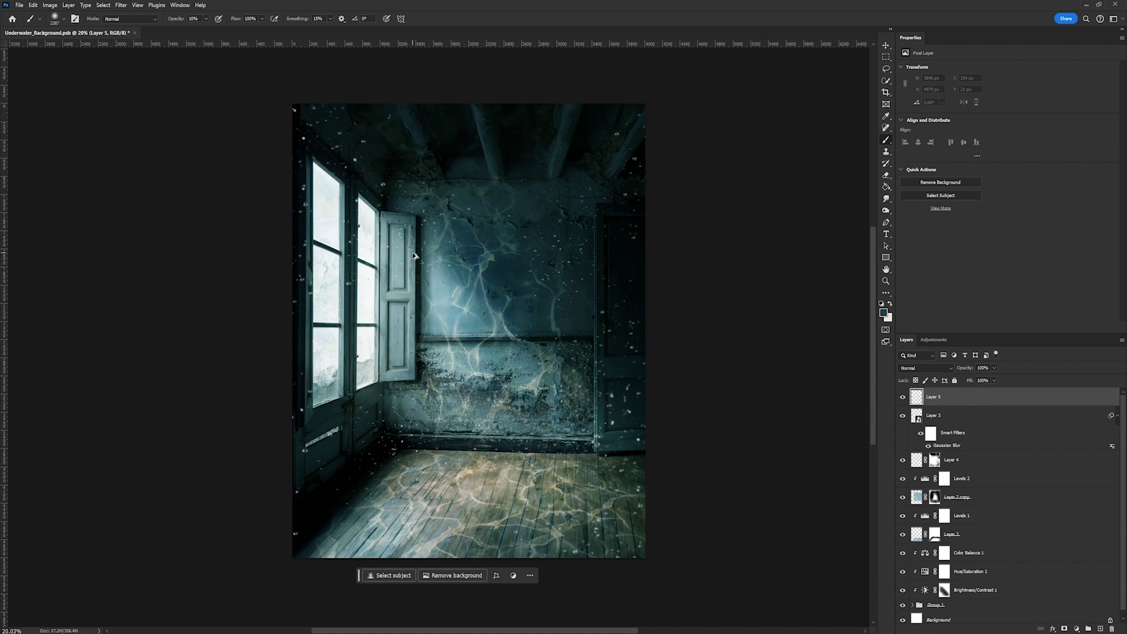
# Paint a faint teal haze around the room's edges with a large soft brush at 10% opacity
pyautogui.moveTo(415, 252); pyautogui.dragTo(436, 250)
pyautogui.press('1')
pyautogui.moveTo(725, 248)
pyautogui.mouseDown()
pyautogui.moveTo(657, 204)
pyautogui.moveTo(403, 88)
pyautogui.moveTo(657, 192)
pyautogui.moveTo(396, 112)
pyautogui.moveTo(281, 182)
pyautogui.moveTo(415, 101)
pyautogui.moveTo(433, 77)
pyautogui.moveTo(233, 178)
pyautogui.moveTo(302, 604)
pyautogui.moveTo(214, 320)
pyautogui.moveTo(584, 494)
pyautogui.moveTo(554, 631)
pyautogui.moveTo(593, 576)
pyautogui.moveTo(705, 165)
pyautogui.moveTo(476, 551)
pyautogui.moveTo(746, 466)
pyautogui.moveTo(576, 579)
pyautogui.mouseUp()
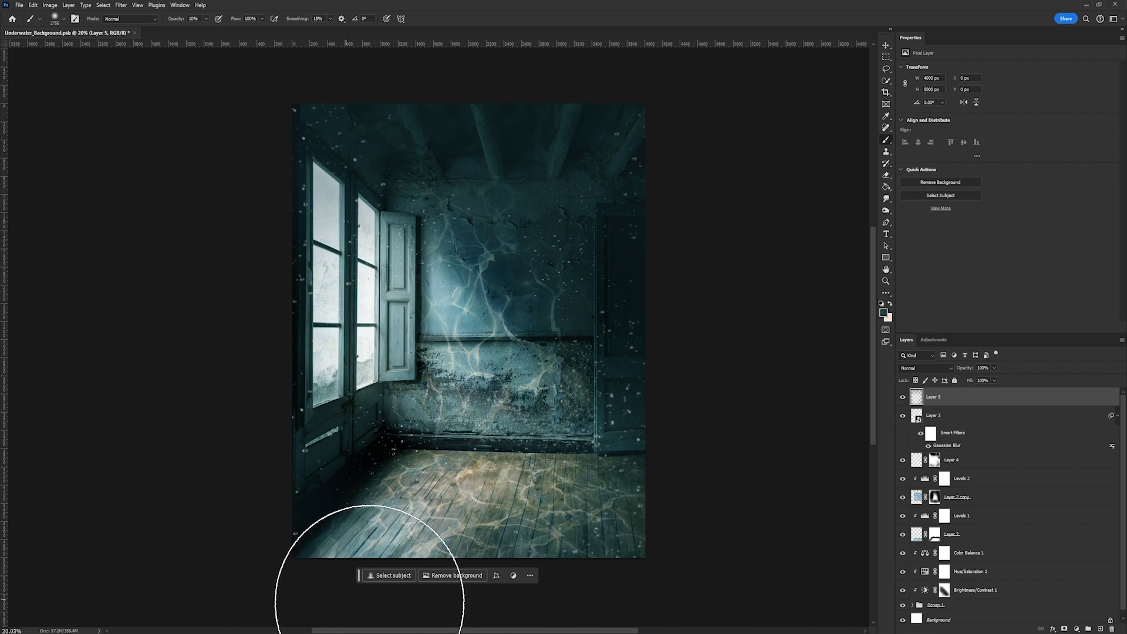
# Build up the teal haze along the floor edge, right side and upper right corner, and compare the room with and without it
pyautogui.moveTo(370, 603)
pyautogui.mouseDown()
pyautogui.moveTo(658, 487)
pyautogui.moveTo(716, 366)
pyautogui.mouseUp()
pyautogui.moveTo(673, 511)
pyautogui.mouseDown()
pyautogui.moveTo(297, 500)
pyautogui.moveTo(554, 471)
pyautogui.moveTo(433, 548)
pyautogui.moveTo(616, 165)
pyautogui.mouseUp()
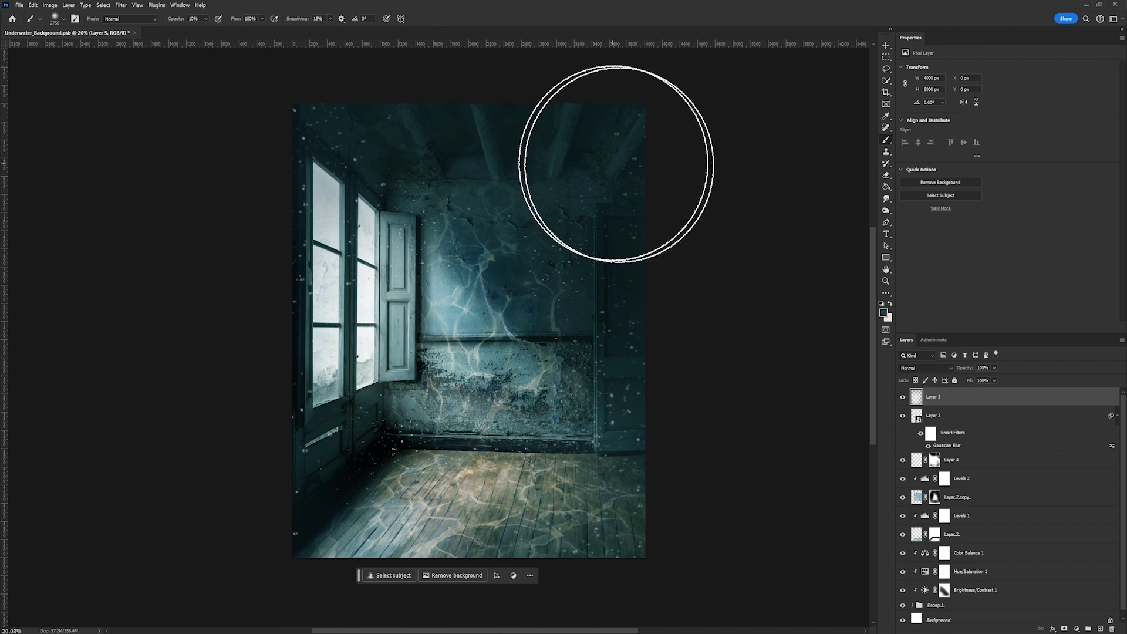
pyautogui.moveTo(676, 429); pyautogui.dragTo(176, 558)
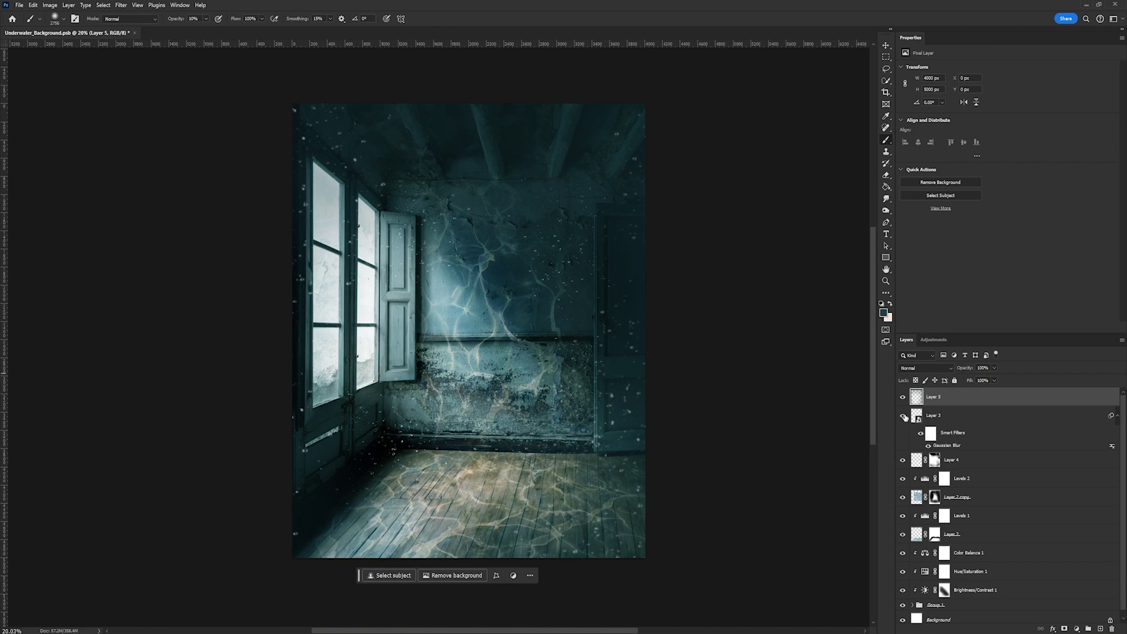
pyautogui.click(903, 398)
pyautogui.click(903, 398)
pyautogui.click(904, 398)
pyautogui.click(904, 398)
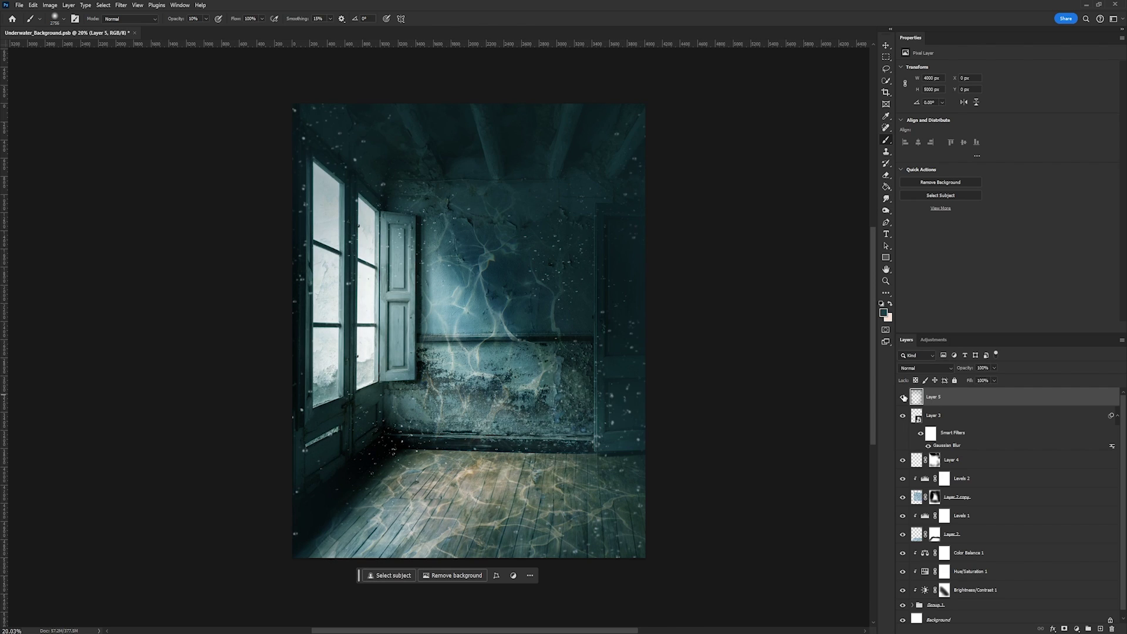
# Add a layer mask to the haze layer and soften the haze around the window with a soft black brush
pyautogui.click(1066, 629)
pyautogui.moveTo(373, 264); pyautogui.dragTo(358, 261)
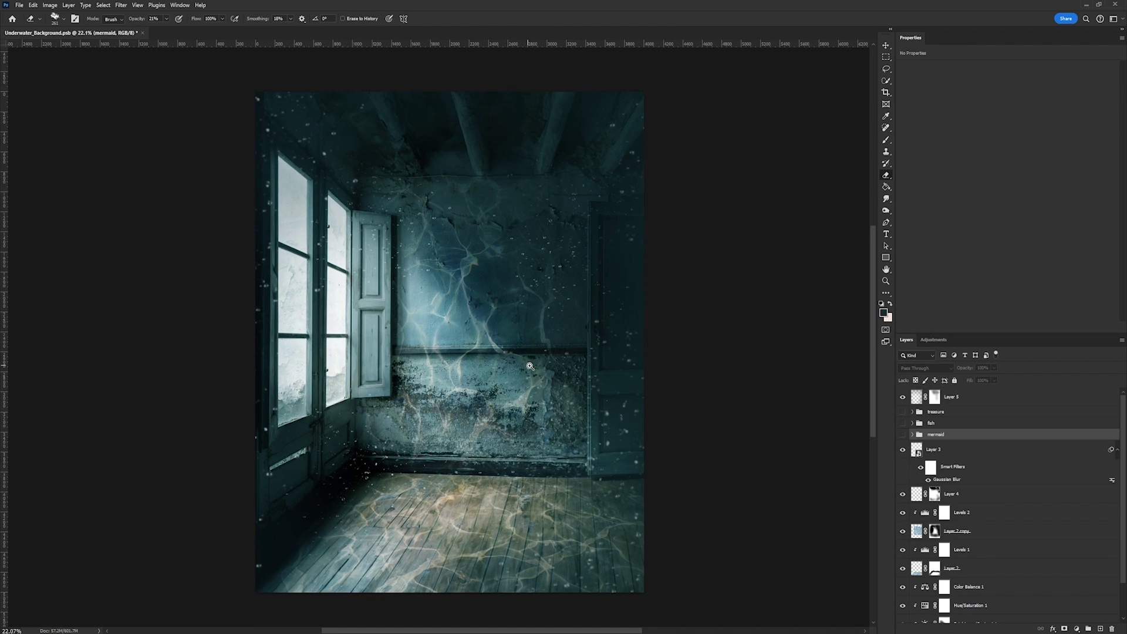
# Show the fish and treasure groups over the finished room background
pyautogui.moveTo(517, 360); pyautogui.dragTo(540, 372)
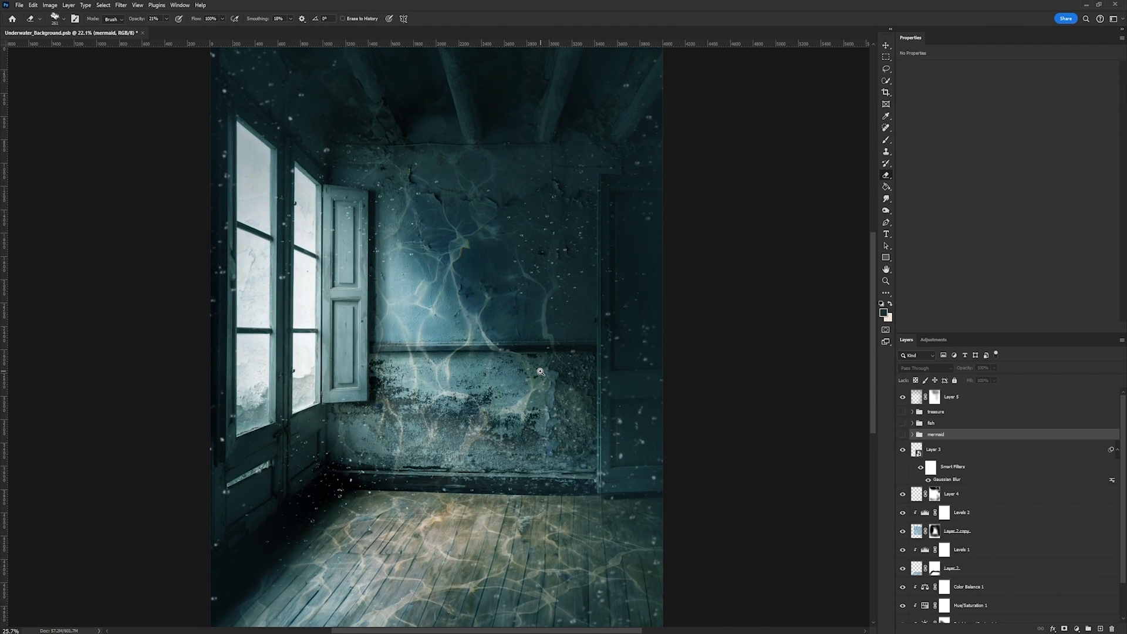
pyautogui.keyDown('alt'); pyautogui.click(541, 372); pyautogui.keyUp('alt')
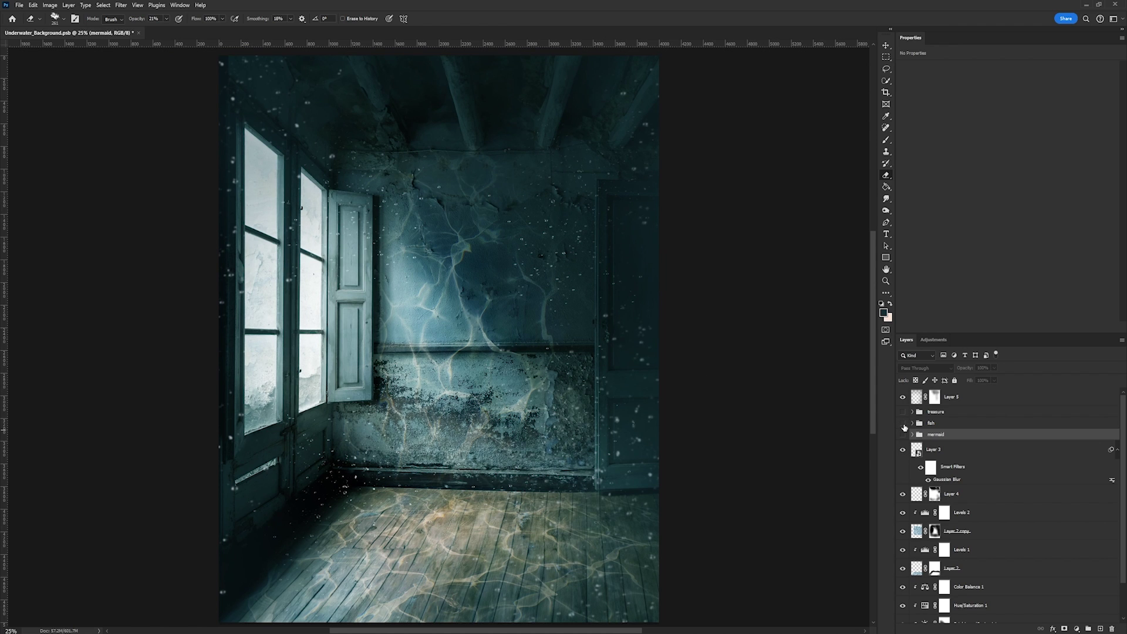
pyautogui.click(903, 412)
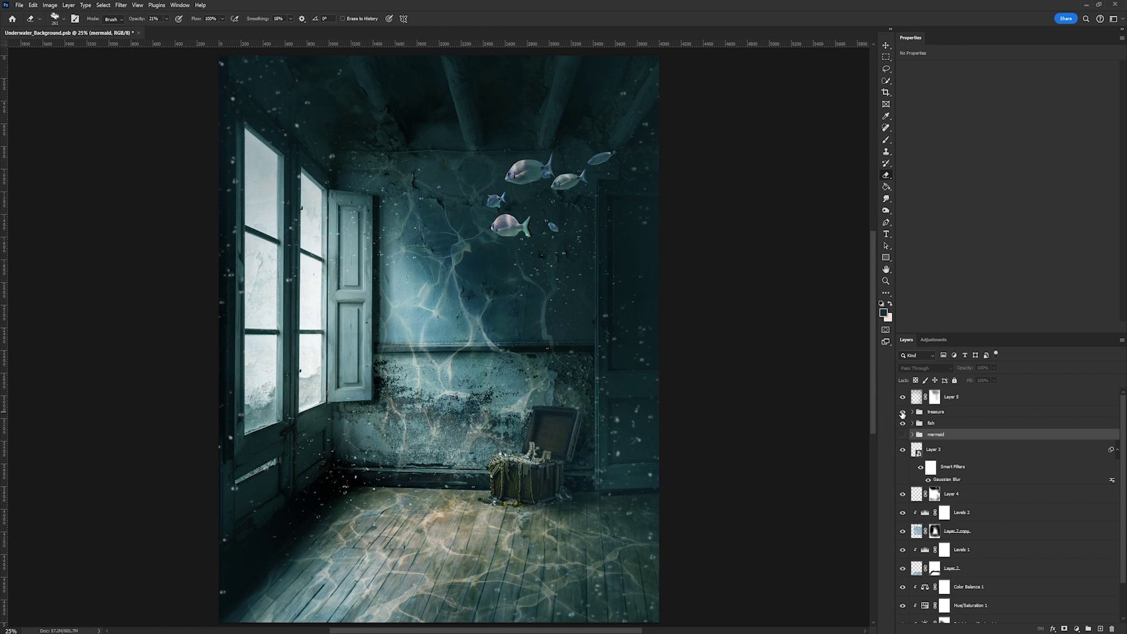